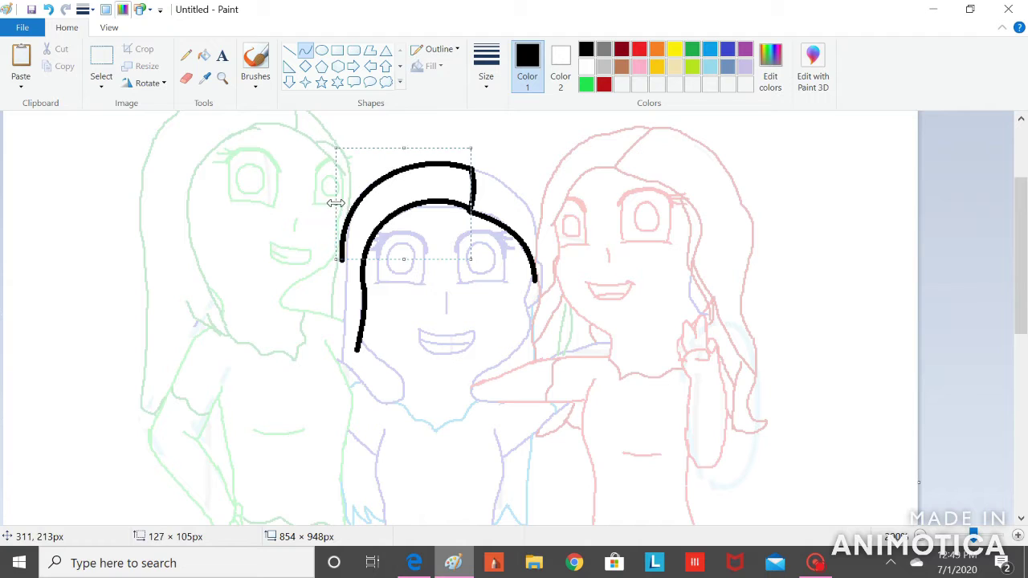
# Trace the middle girl's outer hair contour in black down the left side and over the right side of her head
pyautogui.moveTo(347, 259); pyautogui.dragTo(341, 355)
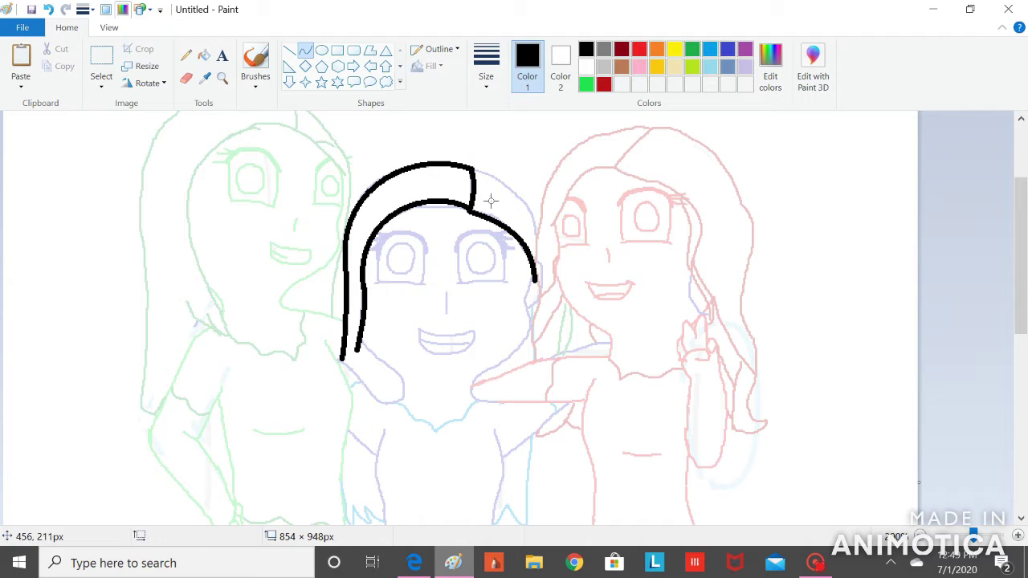
pyautogui.moveTo(515, 210); pyautogui.dragTo(538, 229)
pyautogui.moveTo(511, 197); pyautogui.dragTo(521, 185)
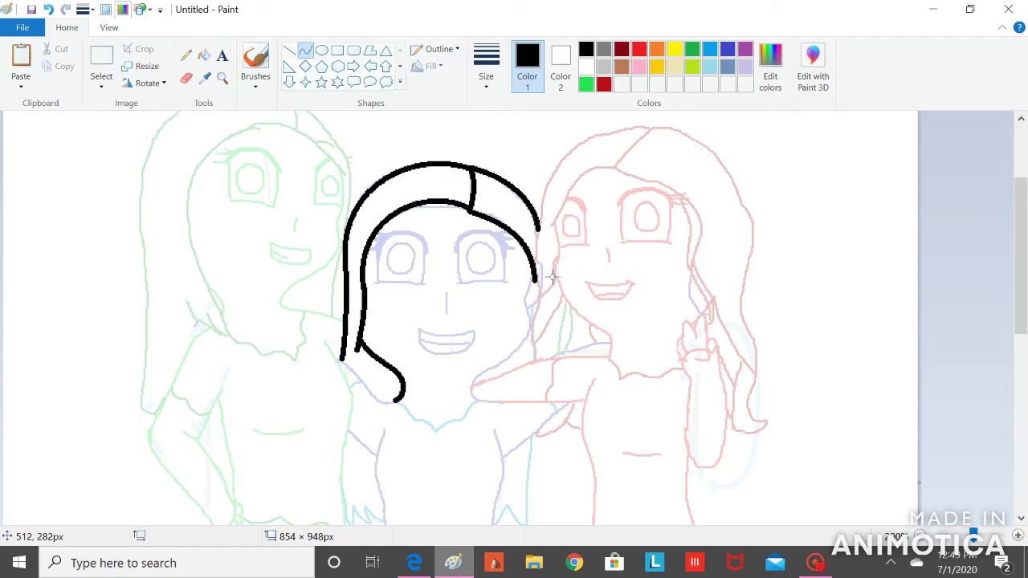
# Trace the right edge of the middle girl's face in black along the cheek and jaw to the neck
pyautogui.scroll(1, 426, 227)
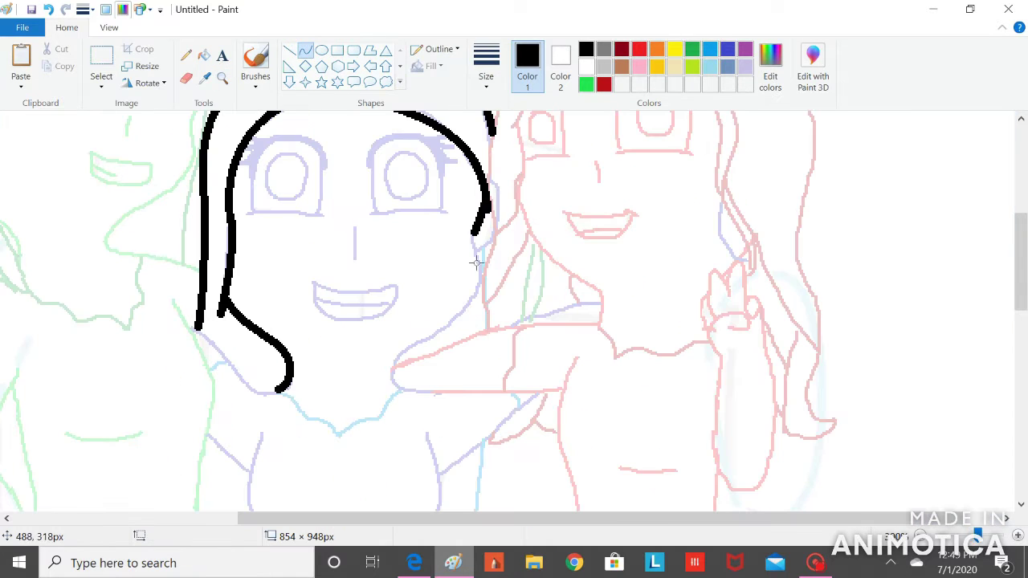
pyautogui.moveTo(470, 292)
pyautogui.mouseDown()
pyautogui.moveTo(463, 315)
pyautogui.moveTo(404, 352)
pyautogui.mouseUp()
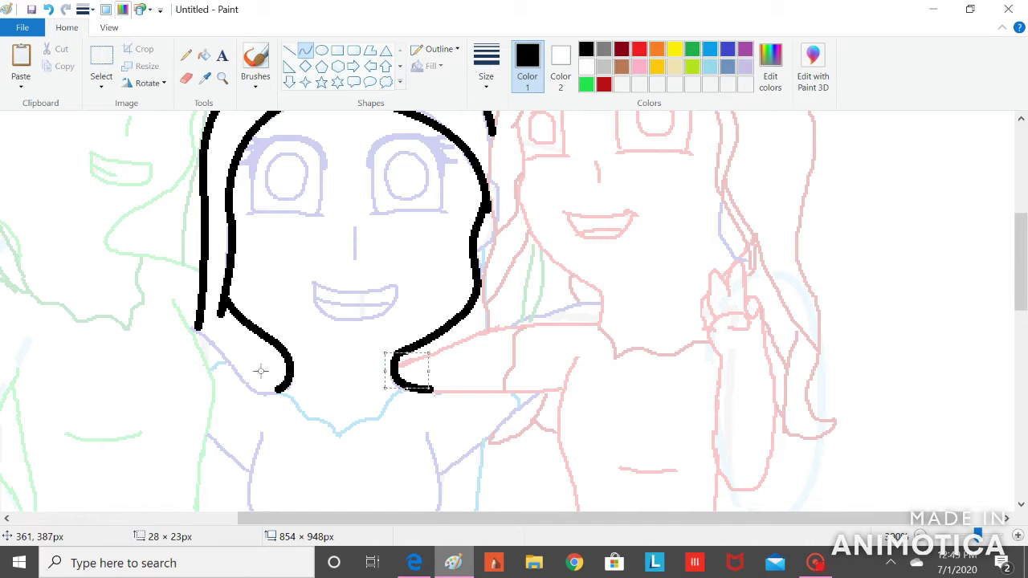
pyautogui.click(359, 385)
# Trace the curved line joining the base of the middle girl's neck to the hair end on the left
pyautogui.moveTo(1021, 267); pyautogui.dragTo(1021, 300)
pyautogui.moveTo(280, 258); pyautogui.dragTo(199, 194)
pyautogui.moveTo(239, 247); pyautogui.dragTo(251, 266)
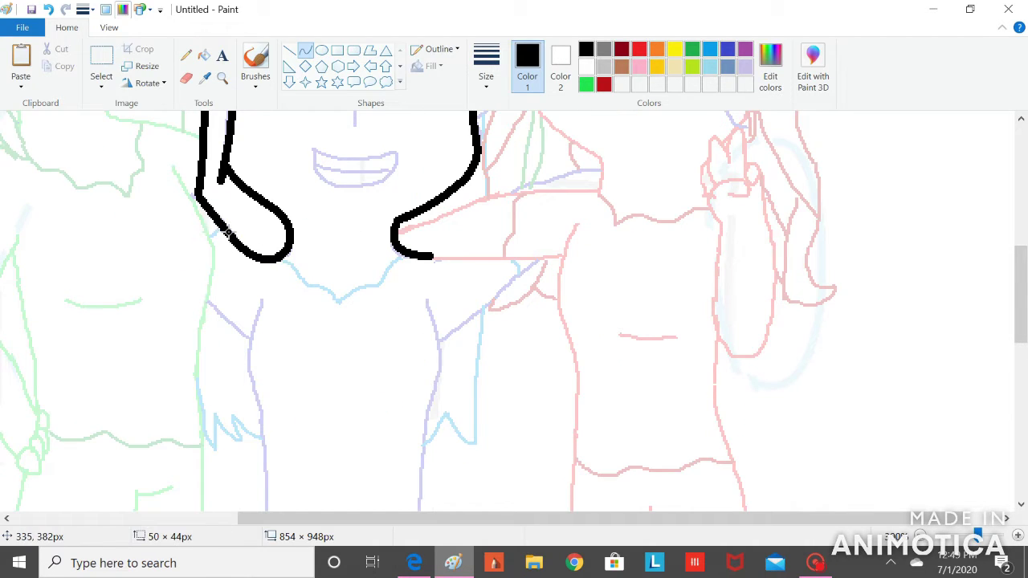
# Trace both sides of the middle girl's upper torso in black along the purple sketch
pyautogui.scroll(-3, 698, 321)
pyautogui.moveTo(265, 225); pyautogui.dragTo(261, 340)
pyautogui.moveTo(252, 276); pyautogui.dragTo(247, 283)
pyautogui.moveTo(425, 229); pyautogui.dragTo(427, 342)
pyautogui.moveTo(431, 288); pyautogui.dragTo(449, 279)
pyautogui.click(448, 278)
pyautogui.click(443, 394)
pyautogui.moveTo(448, 522); pyautogui.dragTo(395, 522)
pyautogui.moveTo(1026, 342); pyautogui.dragTo(1026, 369)
pyautogui.moveTo(335, 234); pyautogui.dragTo(343, 372)
pyautogui.moveTo(338, 262); pyautogui.dragTo(342, 304)
pyautogui.click(342, 304)
pyautogui.moveTo(500, 235); pyautogui.dragTo(499, 386)
pyautogui.moveTo(497, 342); pyautogui.dragTo(494, 339)
pyautogui.click(48, 9)
pyautogui.click(48, 9)
# Trace both sides of the middle girl's waist in black down to the shirt hem
pyautogui.moveTo(337, 233); pyautogui.dragTo(339, 372)
pyautogui.moveTo(340, 321); pyautogui.dragTo(343, 304)
pyautogui.click(343, 304)
pyautogui.moveTo(500, 234); pyautogui.dragTo(499, 383)
# Trace the outer curves of the middle girl's hips and thighs from the shirt hem to the knees
pyautogui.scroll(-5, 950, 289)
pyautogui.moveTo(341, 166)
pyautogui.mouseDown()
pyautogui.moveTo(328, 281)
pyautogui.moveTo(341, 338)
pyautogui.mouseUp()
pyautogui.moveTo(339, 217); pyautogui.dragTo(326, 215)
pyautogui.moveTo(498, 179); pyautogui.dragTo(506, 330)
pyautogui.moveTo(504, 229); pyautogui.dragTo(515, 229)
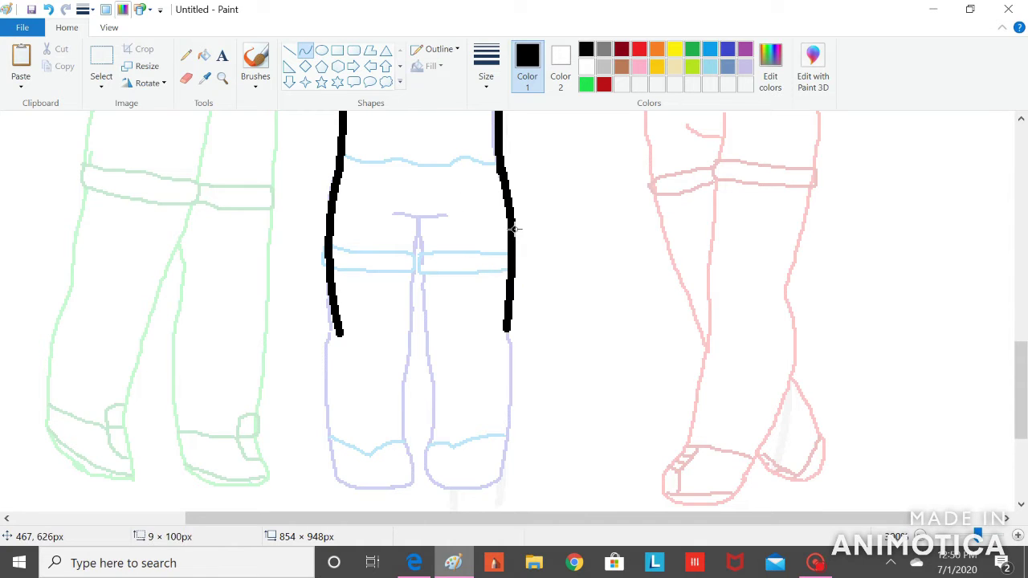
# Trace the outer curves of the middle girl's lower legs and the two inner leg lines down to the shoes
pyautogui.moveTo(341, 333); pyautogui.dragTo(346, 487)
pyautogui.moveTo(341, 408); pyautogui.dragTo(317, 408)
pyautogui.moveTo(506, 330); pyautogui.dragTo(490, 484)
pyautogui.moveTo(512, 397); pyautogui.dragTo(517, 360)
pyautogui.moveTo(417, 223)
pyautogui.mouseDown()
pyautogui.moveTo(422, 402)
pyautogui.moveTo(434, 427)
pyautogui.mouseUp()
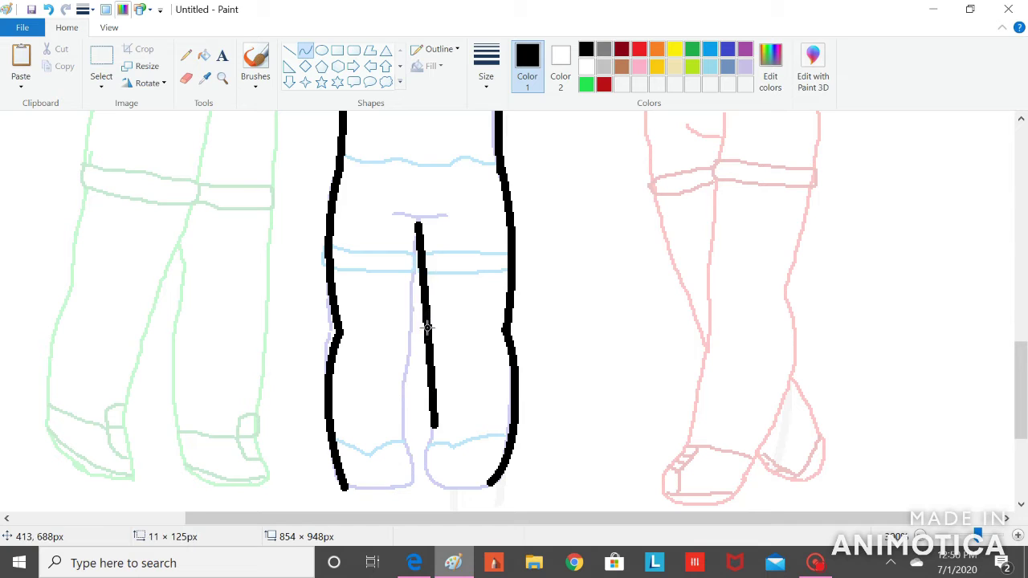
pyautogui.moveTo(417, 226); pyautogui.dragTo(401, 429)
# Outline both of the middle girl's feet in black and trace the curved top edges of her shoes
pyautogui.click(223, 79)
pyautogui.click(447, 411)
pyautogui.click(305, 50)
pyautogui.moveTo(320, 255); pyautogui.dragTo(353, 310)
pyautogui.moveTo(373, 253); pyautogui.dragTo(350, 318)
pyautogui.moveTo(325, 350); pyautogui.dragTo(221, 360)
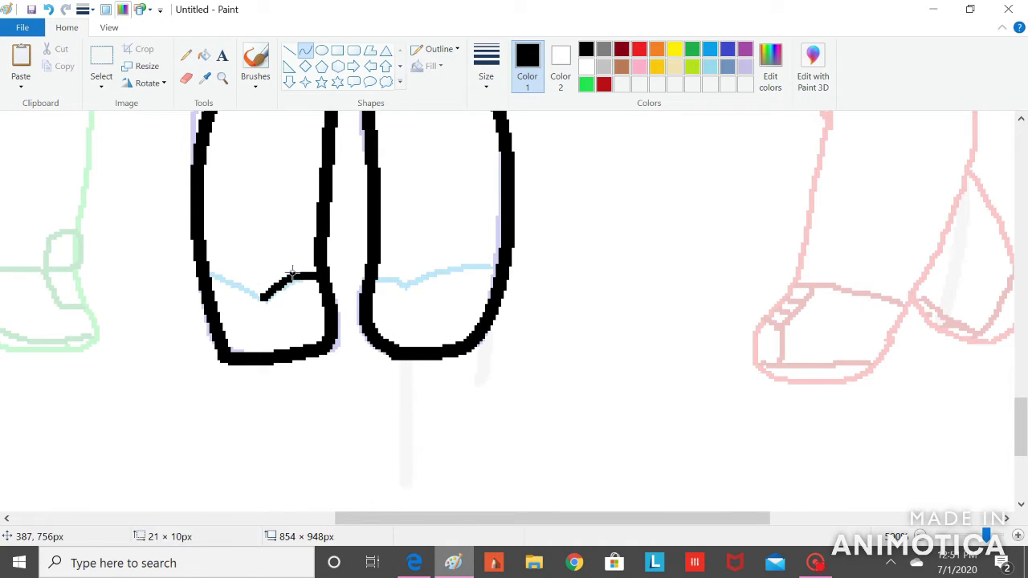
pyautogui.moveTo(263, 296); pyautogui.dragTo(206, 264)
pyautogui.moveTo(419, 284); pyautogui.dragTo(494, 268)
# Draw the middle girl's shorts cuffs and the short curved line above her legs in orange with the Curve tool
pyautogui.scroll(5, 493, 269)
pyautogui.click(656, 49)
pyautogui.click(486, 64)
pyautogui.click(487, 172)
pyautogui.moveTo(340, 254); pyautogui.dragTo(505, 247)
pyautogui.moveTo(347, 257)
pyautogui.mouseDown()
pyautogui.moveTo(355, 294)
pyautogui.moveTo(507, 285)
pyautogui.moveTo(193, 239)
pyautogui.moveTo(347, 298)
pyautogui.mouseUp()
pyautogui.moveTo(305, 191)
pyautogui.mouseDown()
pyautogui.moveTo(410, 191)
pyautogui.moveTo(370, 196)
pyautogui.mouseUp()
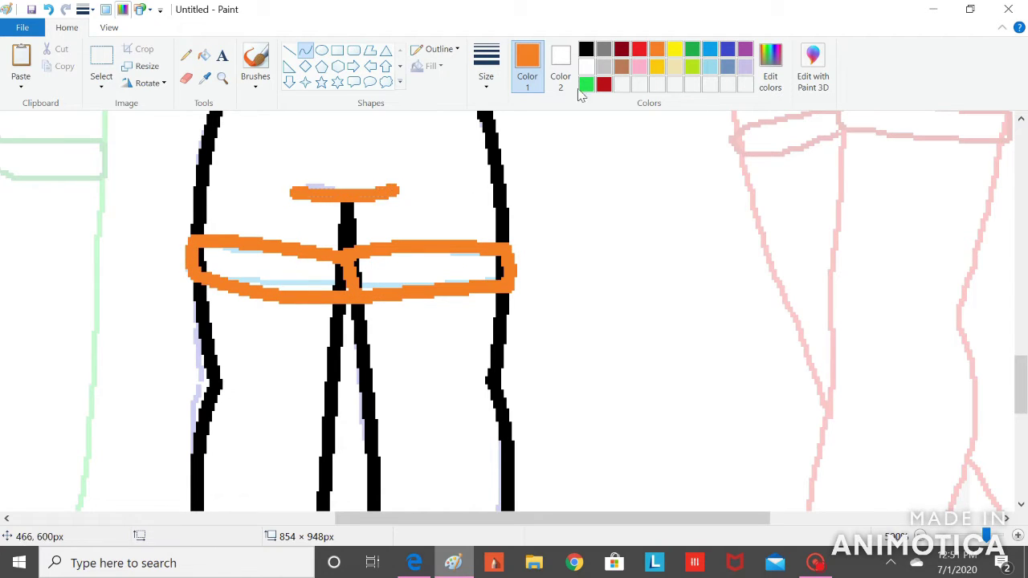
# Thin the short orange line above the middle girl's legs by covering its upper part with a white curve
pyautogui.click(587, 67)
pyautogui.moveTo(288, 184); pyautogui.dragTo(397, 182)
pyautogui.moveTo(362, 184); pyautogui.dragTo(359, 190)
# Recolor the orange cuff outlines and the short curved line above them with a black fill
pyautogui.click(204, 54)
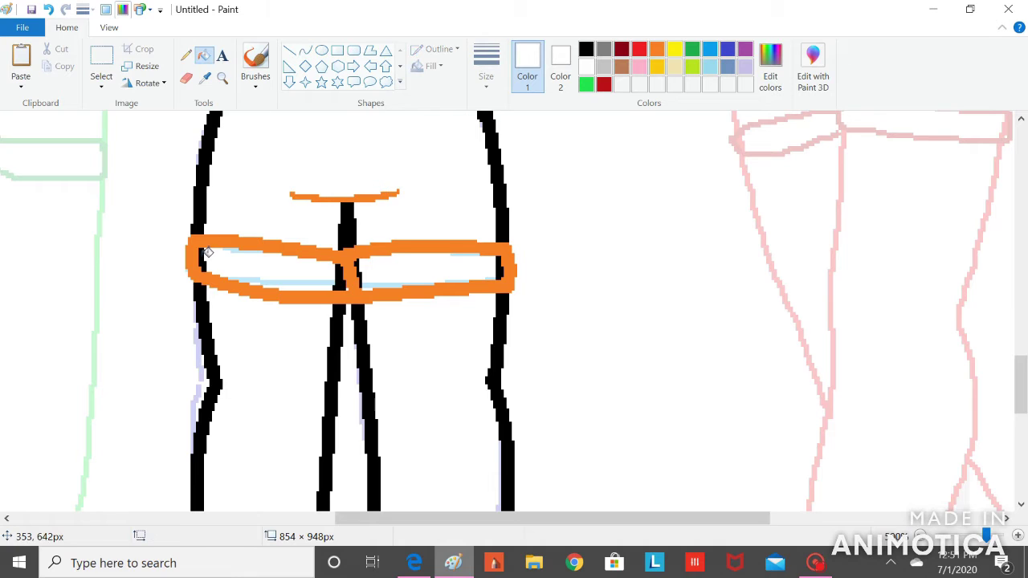
pyautogui.click(586, 49)
pyautogui.click(351, 196)
pyautogui.click(358, 250)
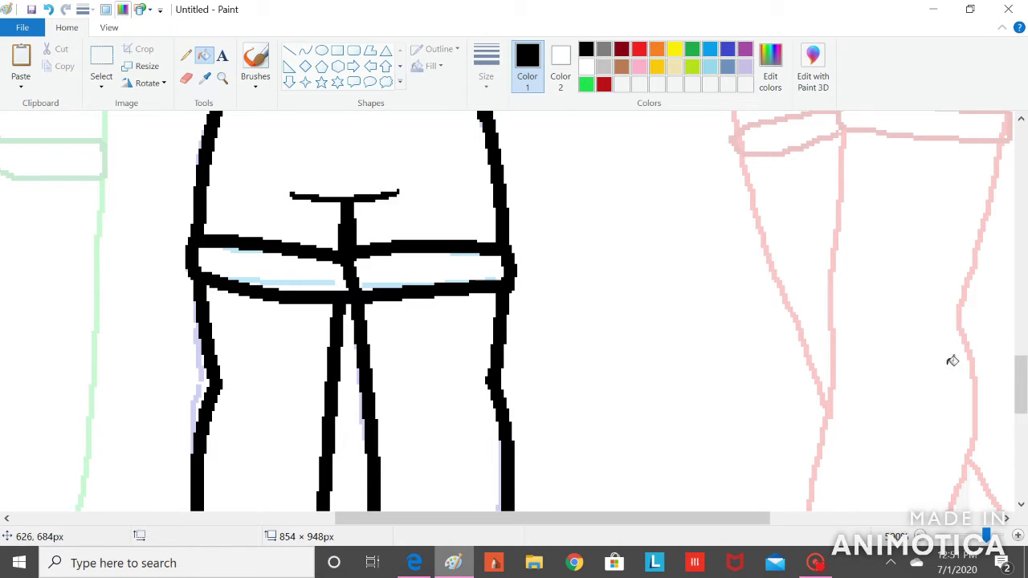
# Trace the wavy hem of the middle girl's shirt in black from one side of the waist to the other
pyautogui.scroll(3, 953, 360)
pyautogui.click(306, 50)
pyautogui.moveTo(218, 348); pyautogui.dragTo(298, 346)
pyautogui.moveTo(257, 350); pyautogui.dragTo(254, 358)
pyautogui.moveTo(336, 348)
pyautogui.mouseDown()
pyautogui.moveTo(366, 357)
pyautogui.moveTo(444, 341)
pyautogui.mouseUp()
pyautogui.click(339, 360)
pyautogui.click(339, 360)
pyautogui.click(389, 370)
pyautogui.click(426, 332)
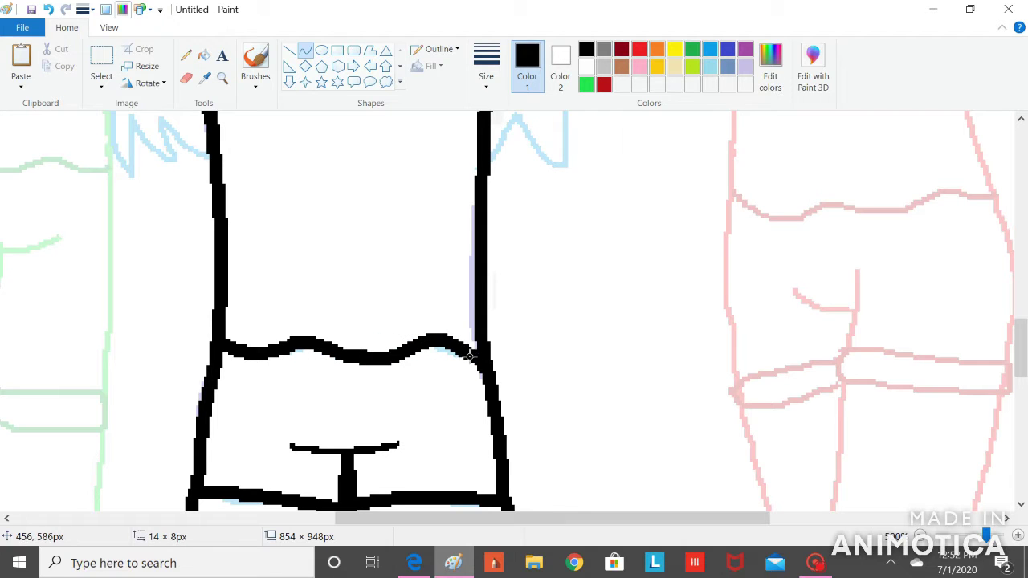
# Trace the scalloped neckline of the middle girl's shirt in black
pyautogui.hscroll(-2, 471, 357)
pyautogui.scroll(5, 471, 357)
pyautogui.moveTo(336, 275)
pyautogui.mouseDown()
pyautogui.moveTo(439, 348)
pyautogui.moveTo(499, 321)
pyautogui.moveTo(556, 270)
pyautogui.mouseUp()
pyautogui.click(415, 323)
pyautogui.click(414, 324)
pyautogui.click(475, 324)
# Trace the diagonal sleeve lines on both sides of the middle girl's torso in black
pyautogui.click(531, 283)
pyautogui.moveTo(285, 410); pyautogui.dragTo(217, 345)
pyautogui.click(221, 346)
pyautogui.moveTo(603, 414); pyautogui.dragTo(776, 276)
pyautogui.click(771, 280)
pyautogui.click(921, 535)
pyautogui.click(921, 535)
pyautogui.scroll(3, 301, 136)
pyautogui.click(223, 79)
pyautogui.click(406, 294)
pyautogui.moveTo(307, 320); pyautogui.dragTo(419, 324)
pyautogui.click(343, 343)
pyautogui.click(401, 334)
# Trace the middle girl's smiling mouth and the curved line inside it in a thinner black stroke
pyautogui.click(486, 65)
pyautogui.click(458, 145)
pyautogui.moveTo(310, 322)
pyautogui.mouseDown()
pyautogui.moveTo(408, 333)
pyautogui.moveTo(418, 325)
pyautogui.mouseUp()
pyautogui.click(310, 386)
pyautogui.moveTo(310, 387); pyautogui.dragTo(421, 405)
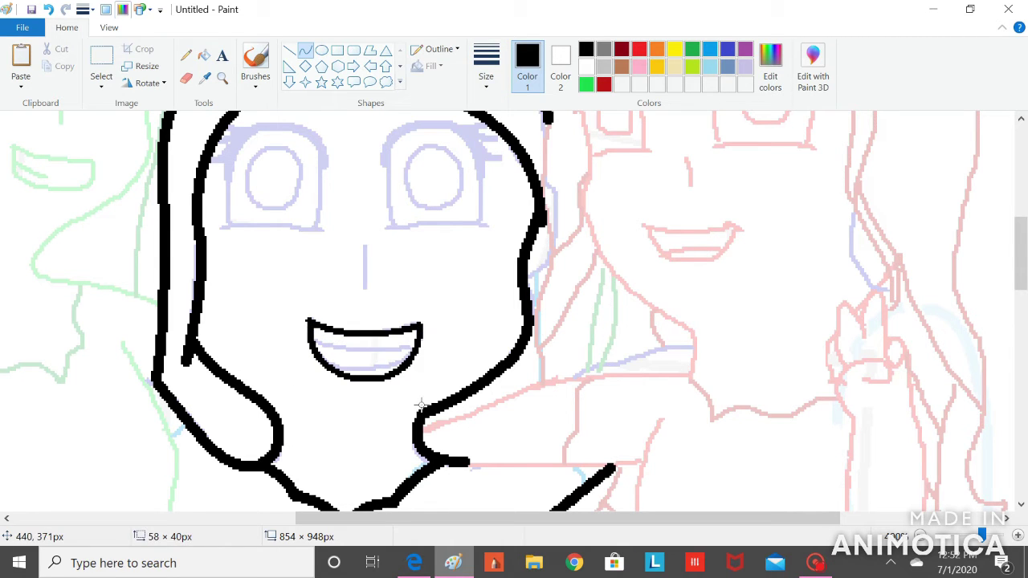
pyautogui.moveTo(413, 346); pyautogui.dragTo(365, 360)
# Draw the middle girl's nose as a thin, short vertical black line
pyautogui.click(185, 55)
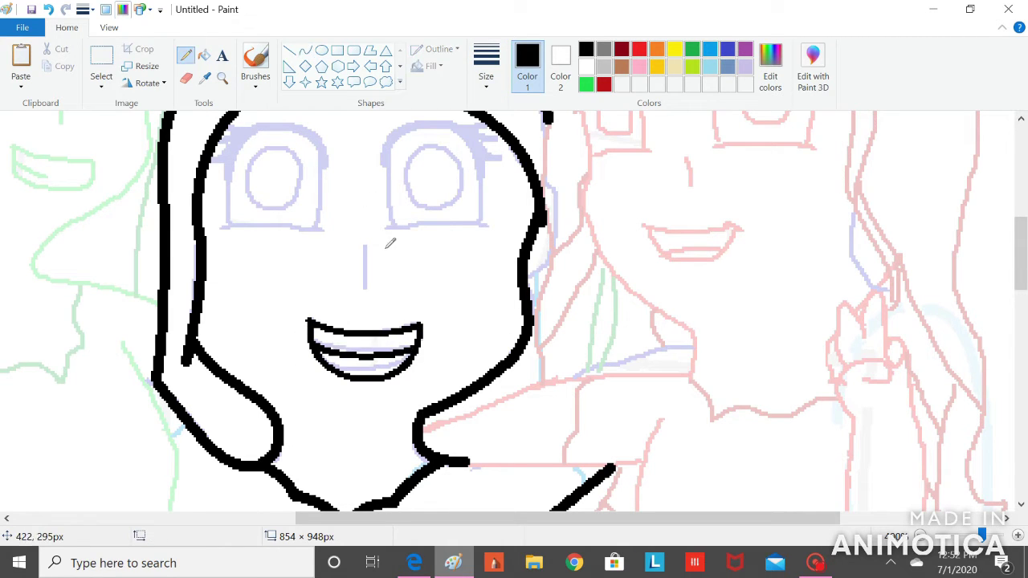
pyautogui.click(225, 80)
pyautogui.click(444, 227)
# Trace the middle girl's left upper eyelid as an arch in a much thicker black stroke
pyautogui.click(305, 51)
pyautogui.click(486, 66)
pyautogui.click(454, 200)
pyautogui.moveTo(361, 230); pyautogui.dragTo(233, 239)
pyautogui.click(344, 163)
pyautogui.moveTo(267, 151); pyautogui.dragTo(245, 163)
pyautogui.moveTo(435, 232); pyautogui.dragTo(564, 230)
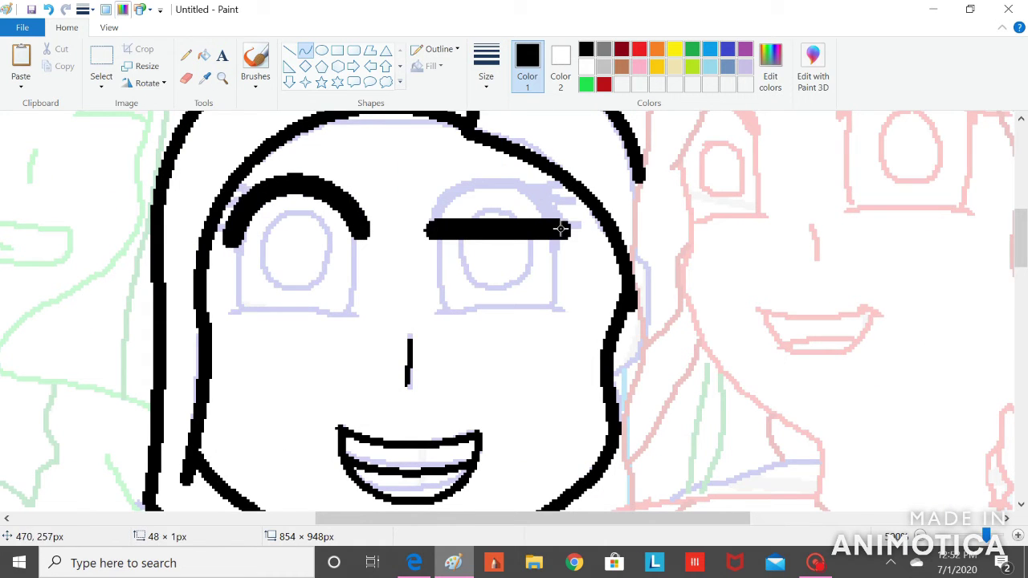
pyautogui.click(445, 153)
pyautogui.click(560, 169)
pyautogui.hotkey('ctrl', 'z')
# Outline the sides and lower edge of the middle girl's left eye in a thinner black stroke
pyautogui.click(486, 69)
pyautogui.click(477, 152)
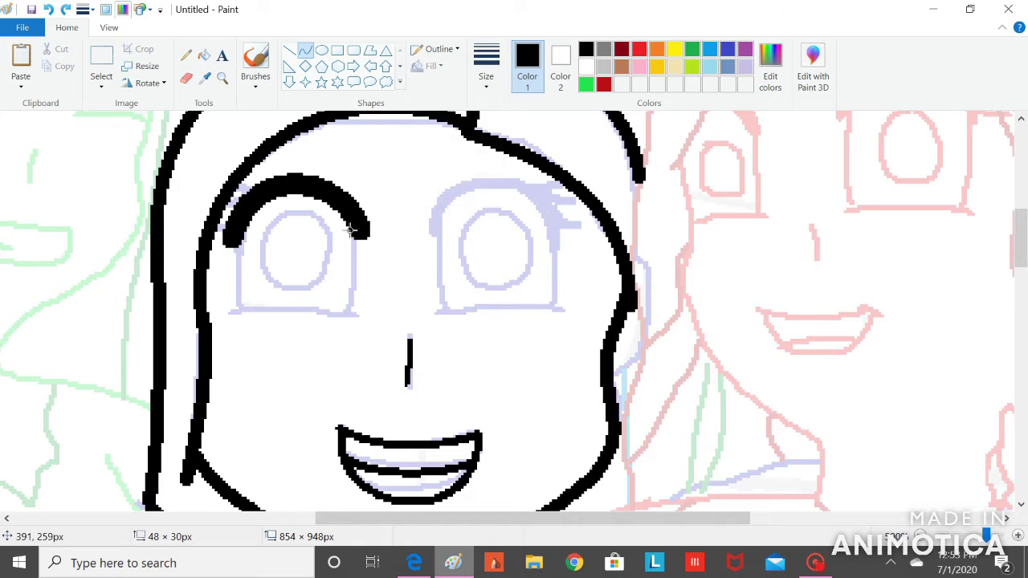
pyautogui.doubleClick(358, 281)
pyautogui.moveTo(234, 313); pyautogui.dragTo(359, 316)
pyautogui.doubleClick(285, 307)
pyautogui.moveTo(239, 233)
pyautogui.mouseDown()
pyautogui.moveTo(242, 310)
pyautogui.moveTo(241, 233)
pyautogui.mouseUp()
pyautogui.click(233, 257)
pyautogui.hotkey('ctrl', 'z')
pyautogui.doubleClick(234, 274)
# Trim the outer edges of the left eye's thick upper eyelid with white curves so its ends taper
pyautogui.click(205, 79)
pyautogui.click(378, 249)
pyautogui.moveTo(368, 248); pyautogui.dragTo(344, 177)
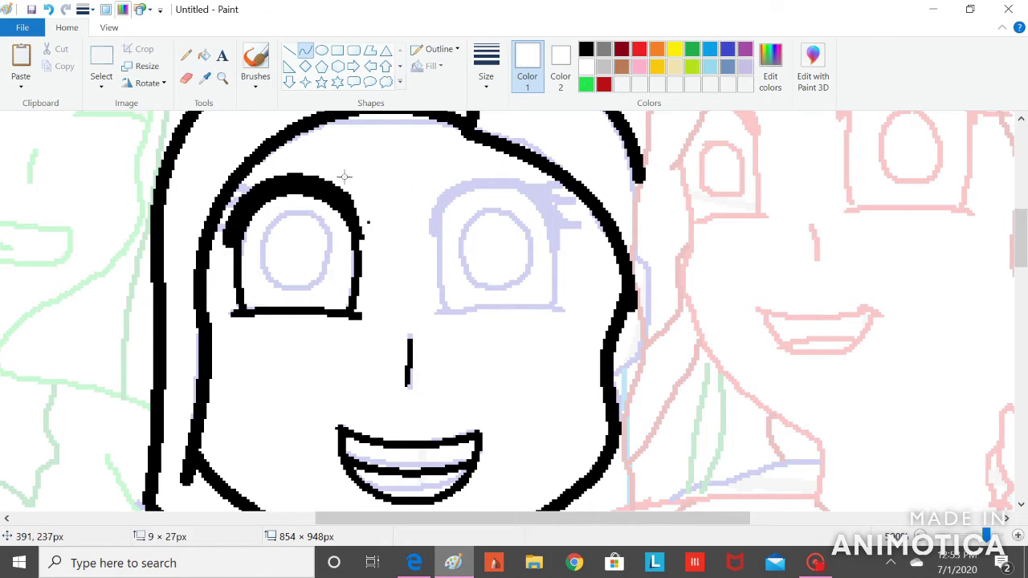
pyautogui.click(487, 76)
pyautogui.click(459, 181)
pyautogui.moveTo(216, 252)
pyautogui.mouseDown()
pyautogui.moveTo(279, 164)
pyautogui.moveTo(261, 169)
pyautogui.mouseUp()
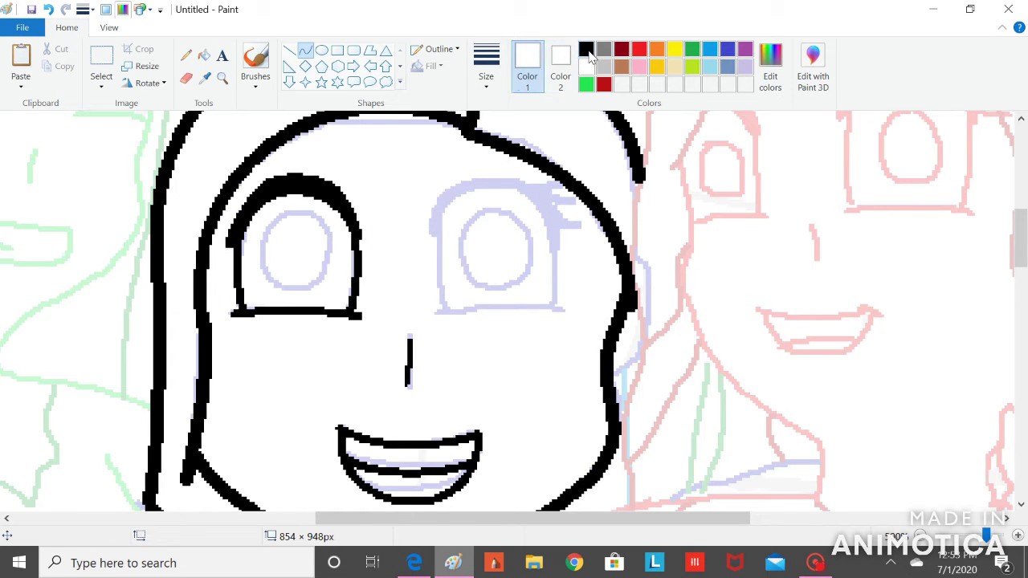
# Trace the red-sketched girl's hairline and side lock in black on both sides of the parting
pyautogui.click(586, 51)
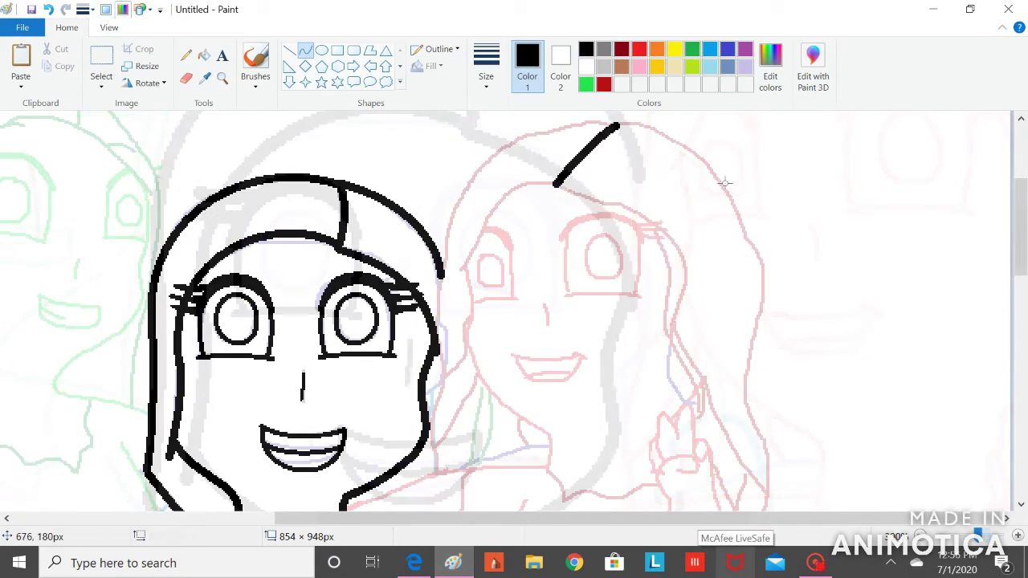
pyautogui.moveTo(625, 207); pyautogui.dragTo(685, 286)
pyautogui.moveTo(679, 259)
pyautogui.mouseDown()
pyautogui.moveTo(693, 247)
pyautogui.moveTo(670, 329)
pyautogui.moveTo(666, 281)
pyautogui.mouseUp()
pyautogui.moveTo(558, 183); pyautogui.dragTo(458, 267)
pyautogui.moveTo(496, 217); pyautogui.dragTo(498, 170)
pyautogui.moveTo(497, 184); pyautogui.dragTo(495, 233)
# Trace the red-sketched girl's outer hair contour in black from the parting down to the middle girl's head
pyautogui.moveTo(616, 125)
pyautogui.mouseDown()
pyautogui.moveTo(471, 213)
pyautogui.moveTo(441, 274)
pyautogui.mouseUp()
pyautogui.moveTo(519, 193); pyautogui.dragTo(550, 109)
pyautogui.moveTo(458, 125); pyautogui.dragTo(441, 149)
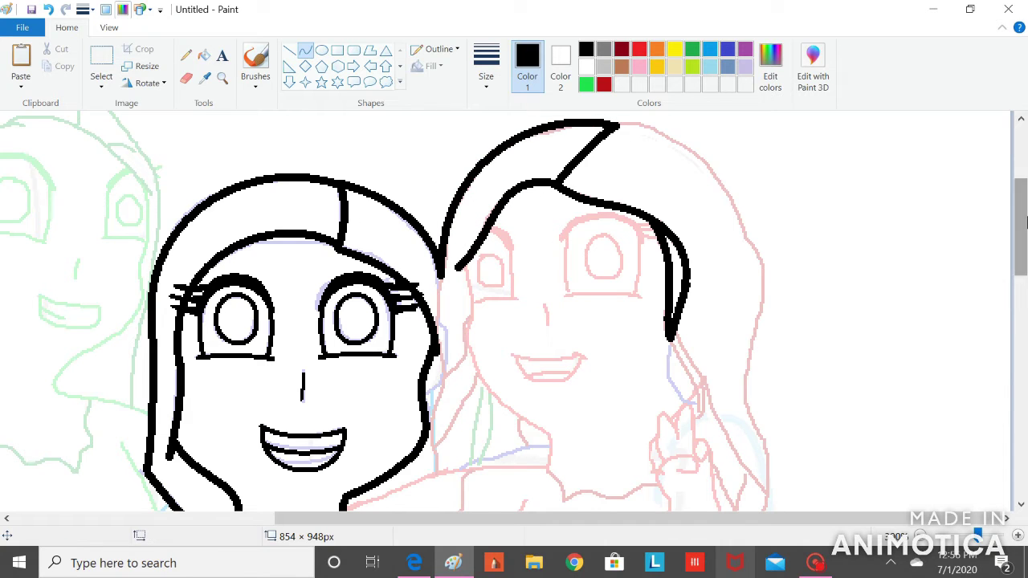
# Trace the left side of the red-sketched girl's face in black and curve it along the jaw to the chin
pyautogui.moveTo(1021, 221); pyautogui.dragTo(1021, 241)
pyautogui.moveTo(467, 187); pyautogui.dragTo(467, 209)
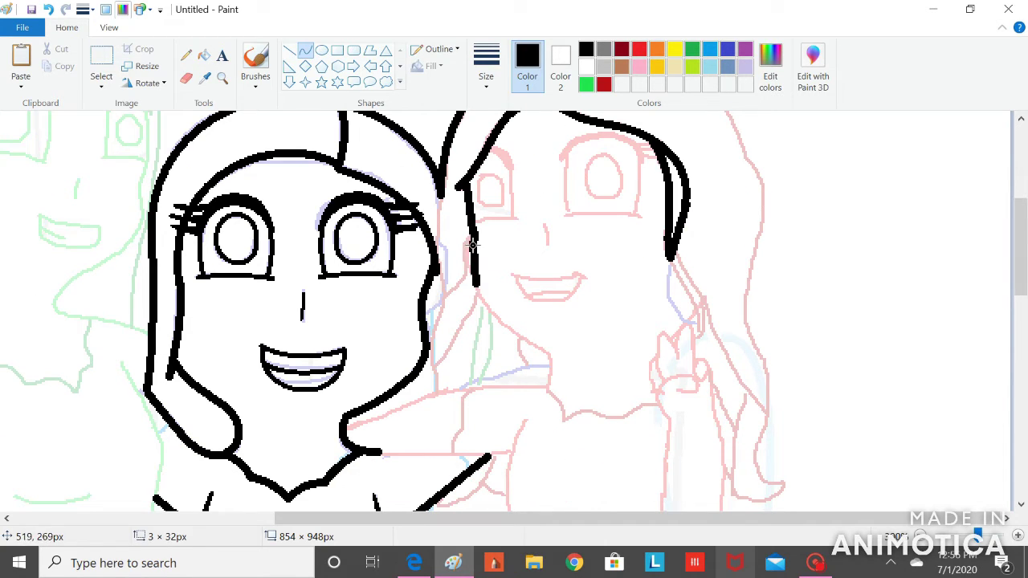
pyautogui.moveTo(477, 285); pyautogui.dragTo(550, 355)
pyautogui.moveTo(512, 324); pyautogui.dragTo(502, 323)
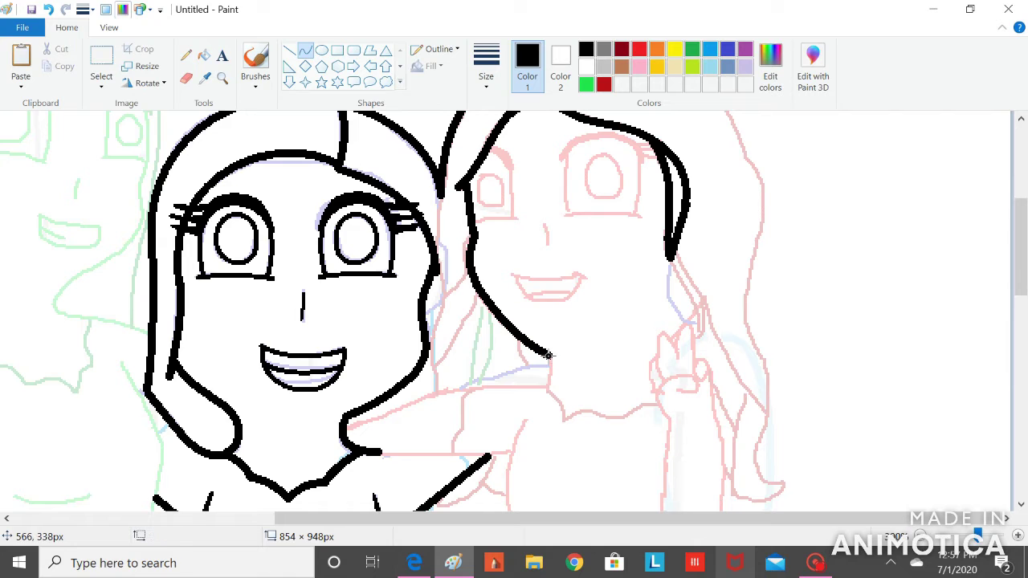
# Trace the upper edge of the red-sketched girl's arm reaching toward the middle girl's neck in black
pyautogui.click(224, 81)
pyautogui.click(601, 433)
pyautogui.click(306, 50)
pyautogui.moveTo(436, 245)
pyautogui.mouseDown()
pyautogui.moveTo(222, 311)
pyautogui.moveTo(168, 302)
pyautogui.mouseUp()
pyautogui.moveTo(293, 263); pyautogui.dragTo(297, 252)
pyautogui.moveTo(243, 265); pyautogui.dragTo(237, 269)
# Trace the left side of the red-sketched girl's torso and the right side of her waist in black
pyautogui.moveTo(1021, 276); pyautogui.dragTo(1021, 291)
pyautogui.moveTo(407, 213); pyautogui.dragTo(405, 376)
pyautogui.moveTo(396, 297)
pyautogui.mouseDown()
pyautogui.moveTo(360, 303)
pyautogui.moveTo(367, 297)
pyautogui.mouseUp()
pyautogui.scroll(-4, 401, 270)
pyautogui.moveTo(407, 231); pyautogui.dragTo(406, 483)
pyautogui.moveTo(406, 354); pyautogui.dragTo(412, 368)
pyautogui.moveTo(605, 223); pyautogui.dragTo(627, 399)
pyautogui.moveTo(614, 313); pyautogui.dragTo(601, 325)
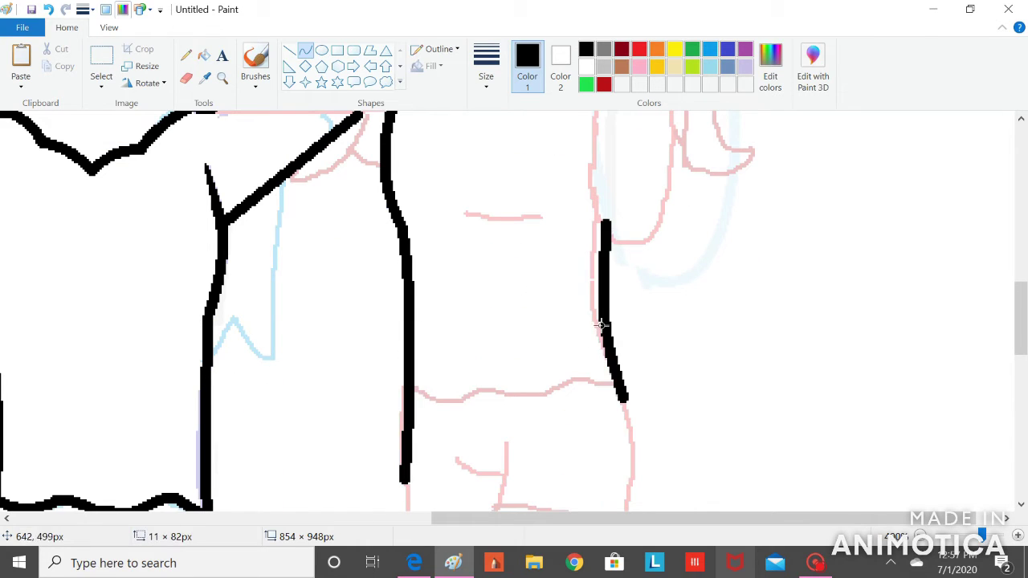
# Trace the right side of the red-sketched girl's waist, hip and thigh down to the knee in black
pyautogui.click(605, 233)
pyautogui.scroll(-5, 618, 282)
pyautogui.moveTo(626, 178); pyautogui.dragTo(606, 402)
pyautogui.moveTo(622, 292); pyautogui.dragTo(636, 304)
pyautogui.scroll(-4, 643, 281)
pyautogui.moveTo(606, 237); pyautogui.dragTo(595, 283)
pyautogui.moveTo(601, 246); pyautogui.dragTo(598, 248)
# Trace the back of the red-sketched girl's front lower leg and the sole of its foot in black
pyautogui.moveTo(593, 291); pyautogui.dragTo(569, 476)
pyautogui.moveTo(590, 338)
pyautogui.mouseDown()
pyautogui.moveTo(622, 391)
pyautogui.moveTo(433, 489)
pyautogui.mouseUp()
pyautogui.click(605, 343)
pyautogui.click(748, 351)
pyautogui.scroll(-2, 743, 353)
pyautogui.moveTo(499, 472); pyautogui.dragTo(513, 499)
pyautogui.click(513, 499)
# Trace the front edge of the red-sketched girl's lower leg and the top of her foot to the toe in black
pyautogui.moveTo(490, 154); pyautogui.dragTo(458, 418)
pyautogui.moveTo(473, 298)
pyautogui.mouseDown()
pyautogui.moveTo(487, 292)
pyautogui.moveTo(489, 242)
pyautogui.mouseUp()
pyautogui.click(489, 242)
pyautogui.moveTo(463, 415); pyautogui.dragTo(428, 449)
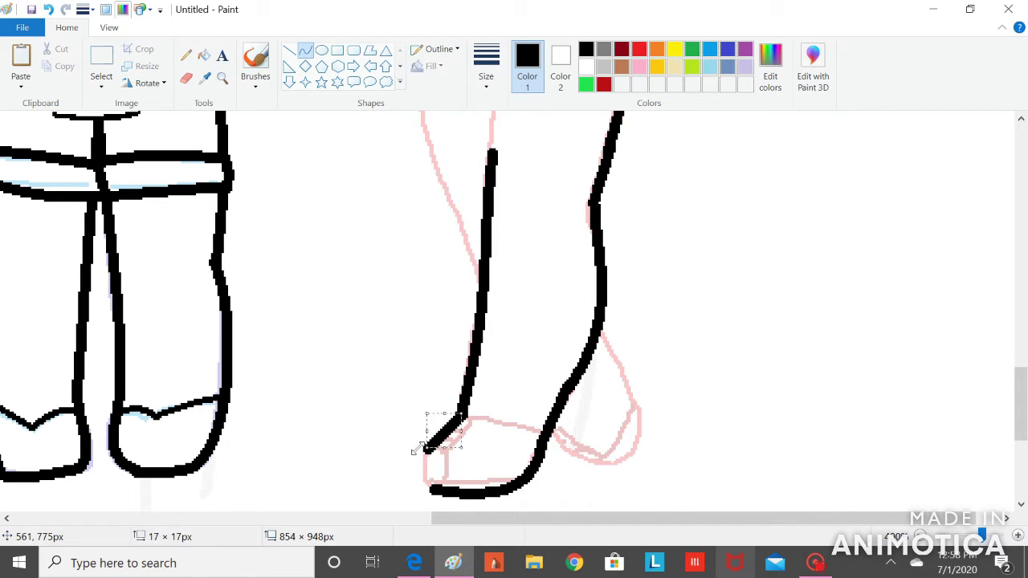
# Trace the red-sketched girl's rear foot in black, joining it to the back of the front leg
pyautogui.moveTo(570, 445); pyautogui.dragTo(606, 463)
pyautogui.moveTo(579, 456)
pyautogui.mouseDown()
pyautogui.moveTo(581, 475)
pyautogui.moveTo(638, 391)
pyautogui.moveTo(627, 391)
pyautogui.mouseUp()
pyautogui.click(581, 475)
pyautogui.moveTo(632, 438); pyautogui.dragTo(649, 448)
pyautogui.moveTo(627, 391); pyautogui.dragTo(600, 326)
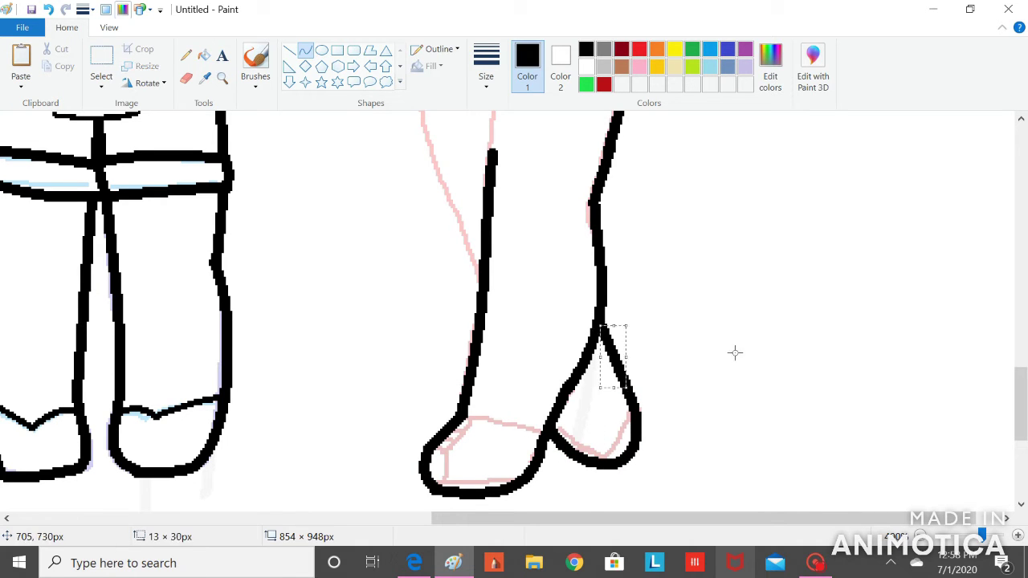
# Trace the red-sketched girl's outer left thigh and the inner leg line up to her shorts in black
pyautogui.moveTo(1021, 394); pyautogui.dragTo(1021, 368)
pyautogui.moveTo(482, 415)
pyautogui.mouseDown()
pyautogui.moveTo(445, 261)
pyautogui.moveTo(404, 151)
pyautogui.mouseUp()
pyautogui.moveTo(416, 234); pyautogui.dragTo(428, 303)
pyautogui.click(417, 249)
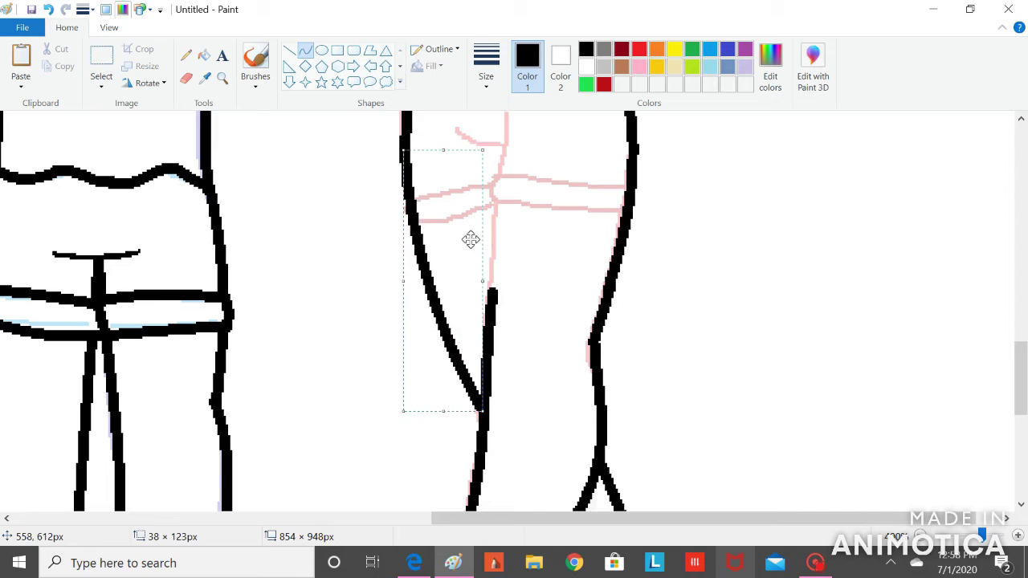
pyautogui.moveTo(1021, 378); pyautogui.dragTo(1021, 356)
pyautogui.moveTo(493, 419); pyautogui.dragTo(505, 264)
pyautogui.click(527, 277)
# Trace the lower edge of the red-sketched girl's arm reaching toward the middle girl, about 84 px long, in black
pyautogui.moveTo(1021, 357); pyautogui.dragTo(1021, 271)
pyautogui.moveTo(389, 371); pyautogui.dragTo(210, 373)
pyautogui.click(266, 375)
pyautogui.click(266, 375)
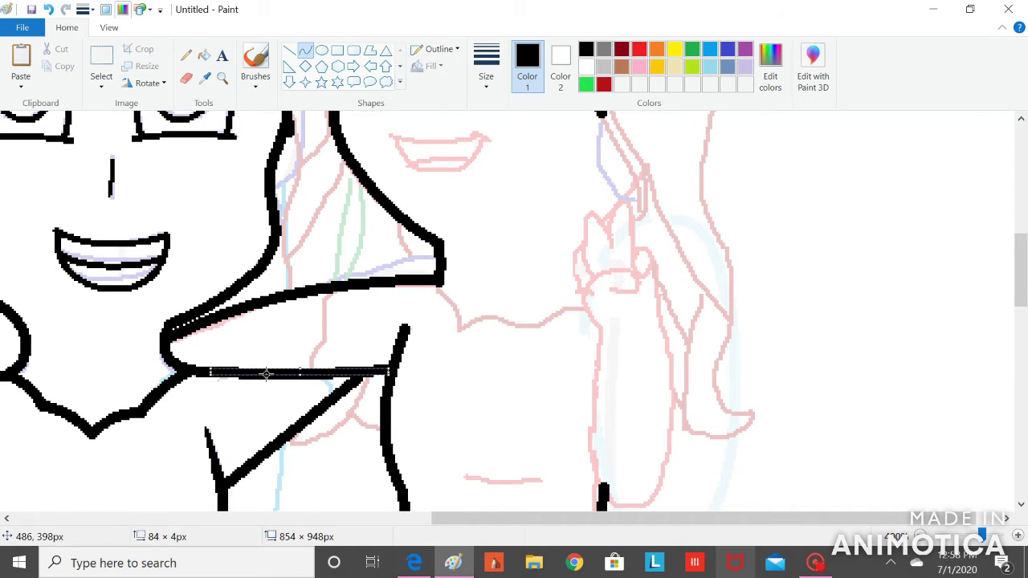
pyautogui.click(313, 352)
# Trace both sides of the red-sketched girl's raised arm down to the rounded elbow in black
pyautogui.moveTo(1022, 260); pyautogui.dragTo(1022, 272)
pyautogui.moveTo(603, 263); pyautogui.dragTo(640, 439)
pyautogui.moveTo(596, 388); pyautogui.dragTo(581, 389)
pyautogui.moveTo(585, 435)
pyautogui.mouseDown()
pyautogui.moveTo(601, 464)
pyautogui.moveTo(663, 255)
pyautogui.mouseUp()
pyautogui.moveTo(675, 361); pyautogui.dragTo(686, 380)
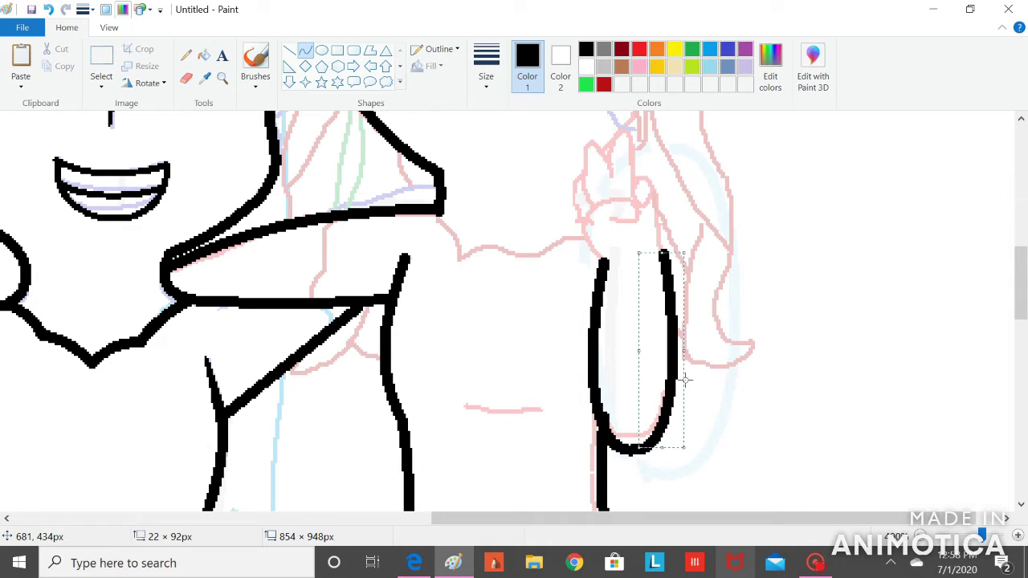
# Trace the red-sketched girl's wrist and peace-sign hand with the Pencil tool at its thickest setting in black
pyautogui.click(223, 79)
pyautogui.click(530, 221)
pyautogui.click(186, 56)
pyautogui.click(486, 66)
pyautogui.click(470, 209)
pyautogui.moveTo(518, 274); pyautogui.dragTo(512, 206)
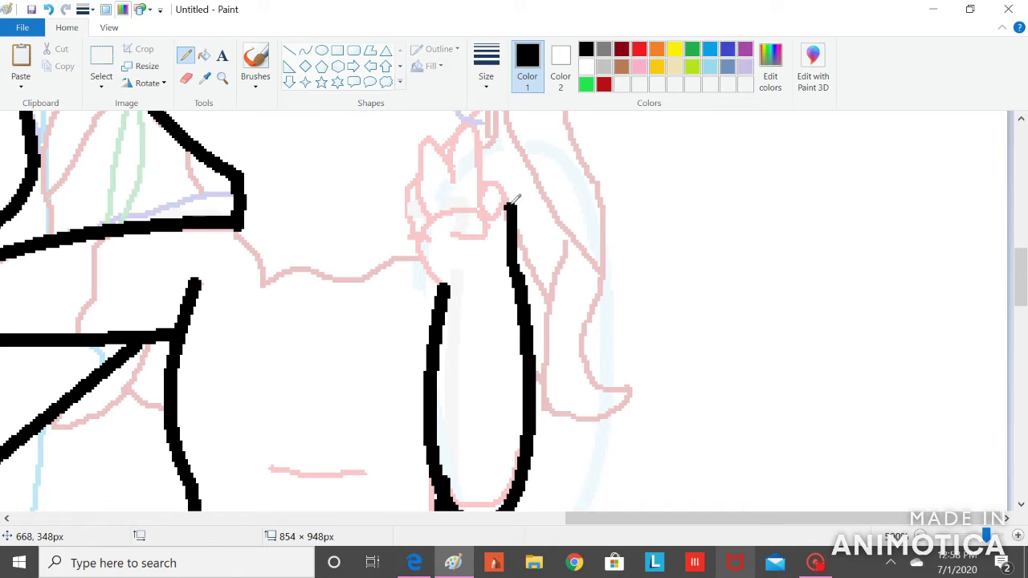
pyautogui.moveTo(443, 280); pyautogui.dragTo(447, 213)
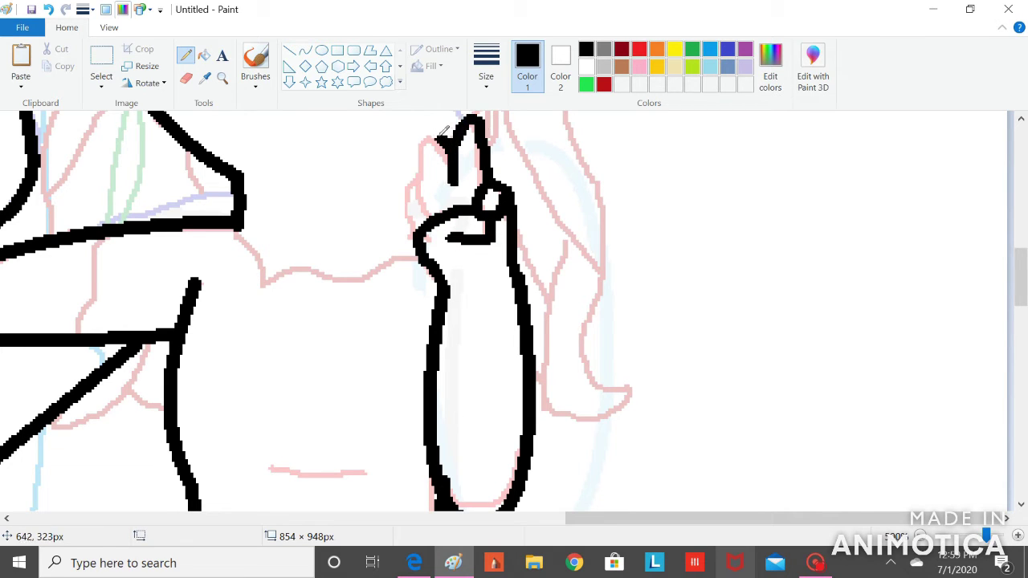
pyautogui.moveTo(440, 141); pyautogui.dragTo(433, 199)
# Trace the red-sketched girl's wavy neckline and the sleeve edge on her reaching arm with the Pencil tool
pyautogui.moveTo(237, 229)
pyautogui.mouseDown()
pyautogui.moveTo(264, 287)
pyautogui.moveTo(354, 278)
pyautogui.mouseUp()
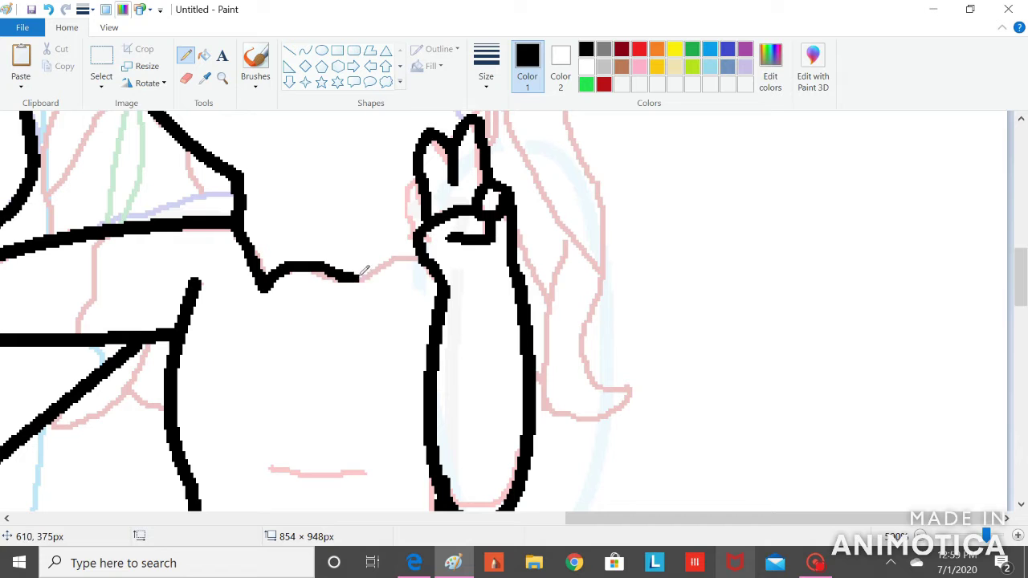
pyautogui.moveTo(104, 232); pyautogui.dragTo(83, 312)
# Trace the outline of the red-sketched girl's smiling mouth with the Curve tool in a thinner black line
pyautogui.click(920, 536)
pyautogui.moveTo(1021, 280); pyautogui.dragTo(1022, 231)
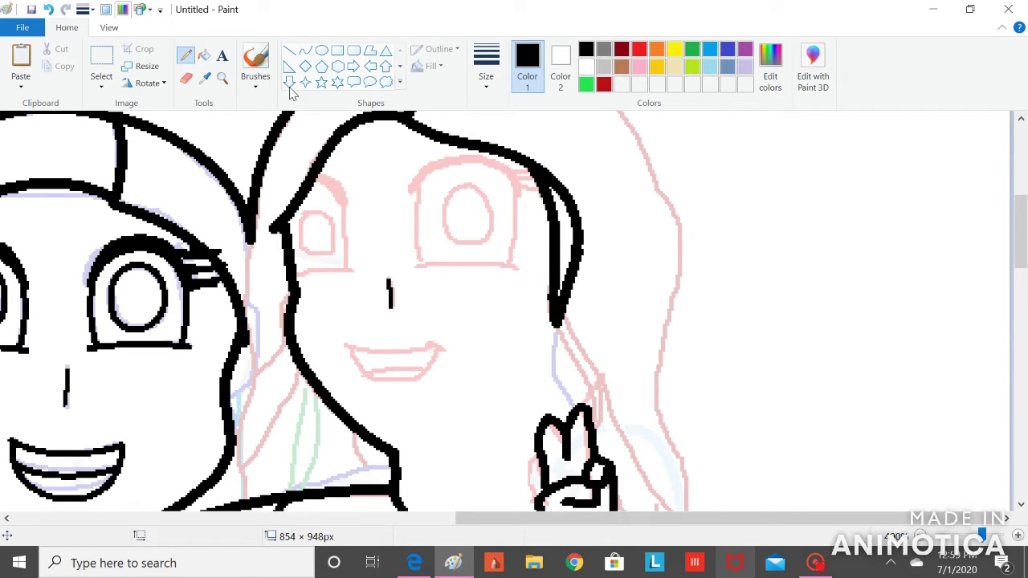
pyautogui.click(305, 50)
pyautogui.click(487, 66)
pyautogui.click(494, 142)
pyautogui.moveTo(344, 347); pyautogui.dragTo(441, 341)
pyautogui.moveTo(392, 346)
pyautogui.mouseDown()
pyautogui.moveTo(388, 356)
pyautogui.moveTo(440, 345)
pyautogui.mouseUp()
pyautogui.moveTo(405, 381)
pyautogui.mouseDown()
pyautogui.moveTo(407, 402)
pyautogui.moveTo(406, 394)
pyautogui.mouseUp()
pyautogui.moveTo(436, 373); pyautogui.dragTo(448, 378)
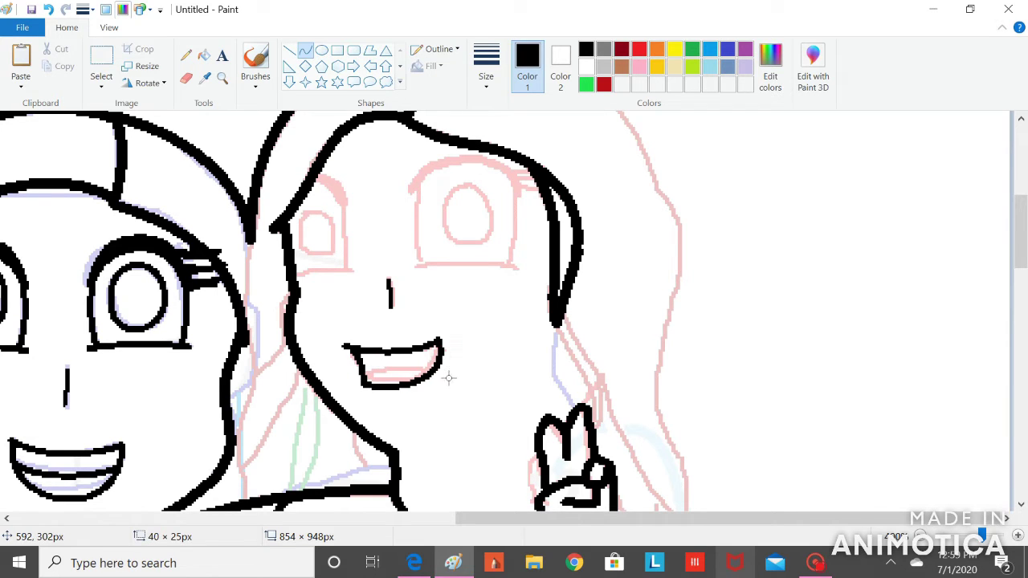
# Touch up the right corner of the red-sketched girl's mouth and trace its inner teeth line in black
pyautogui.click(587, 67)
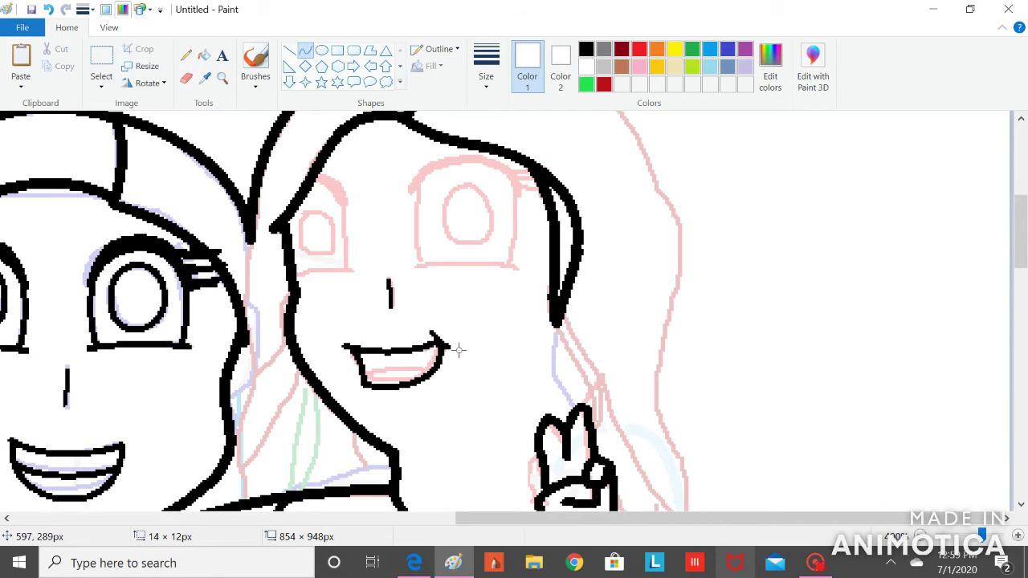
pyautogui.click(587, 50)
pyautogui.moveTo(360, 373); pyautogui.dragTo(433, 362)
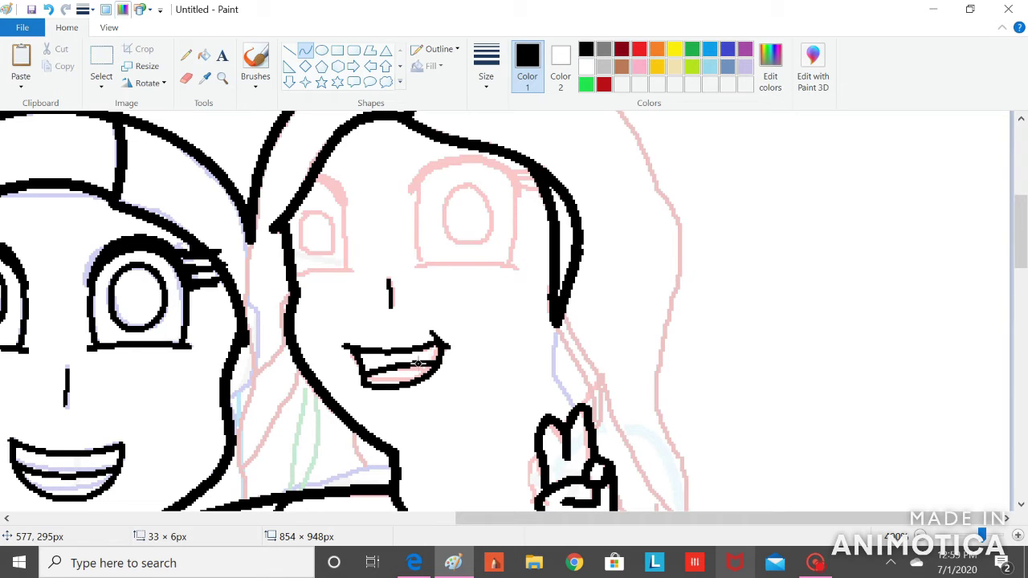
# Trace the upper eyelids of both the red-sketched girl's eyes with the Curve tool at the thickest black line width
pyautogui.click(224, 82)
pyautogui.click(365, 169)
pyautogui.click(307, 52)
pyautogui.click(487, 71)
pyautogui.click(473, 217)
pyautogui.moveTo(373, 211); pyautogui.dragTo(510, 210)
pyautogui.click(405, 154)
pyautogui.click(479, 169)
pyautogui.moveTo(479, 169); pyautogui.dragTo(497, 159)
pyautogui.moveTo(289, 226); pyautogui.dragTo(260, 196)
pyautogui.click(271, 200)
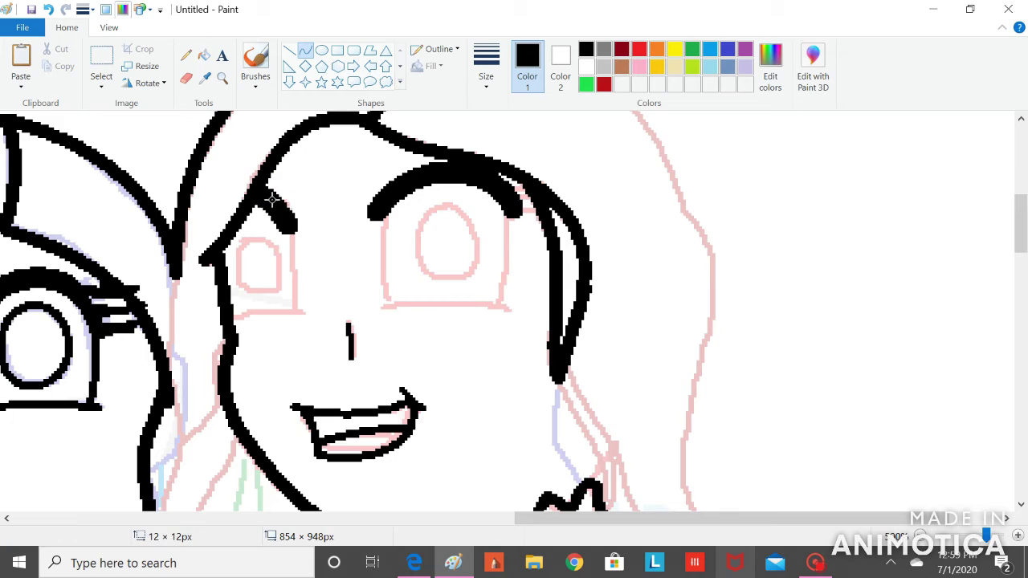
# Taper the ends of both the red-sketched girl's upper eyelids with thinner white curves
pyautogui.click(487, 60)
pyautogui.click(475, 168)
pyautogui.click(586, 67)
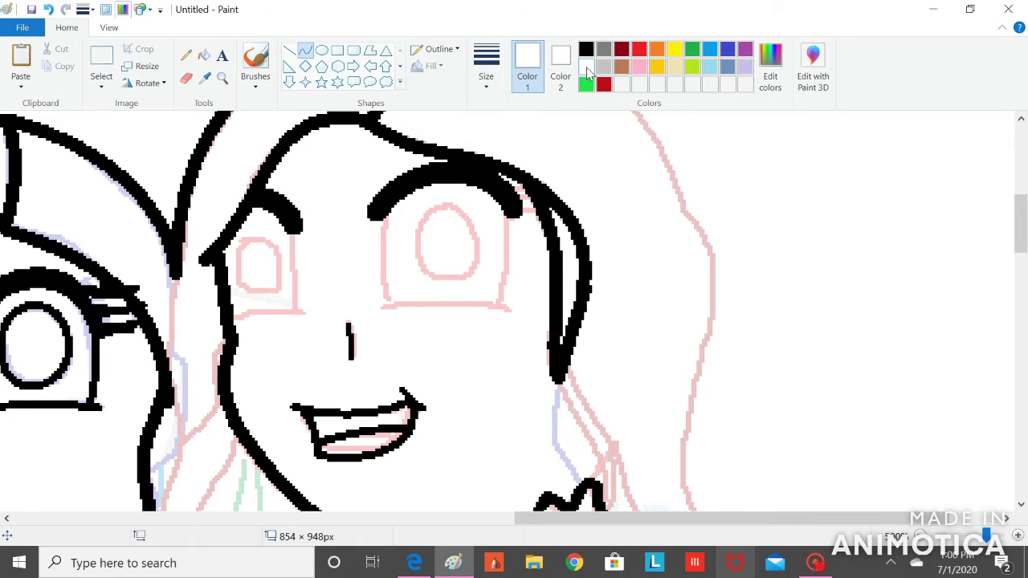
pyautogui.moveTo(365, 221); pyautogui.dragTo(392, 170)
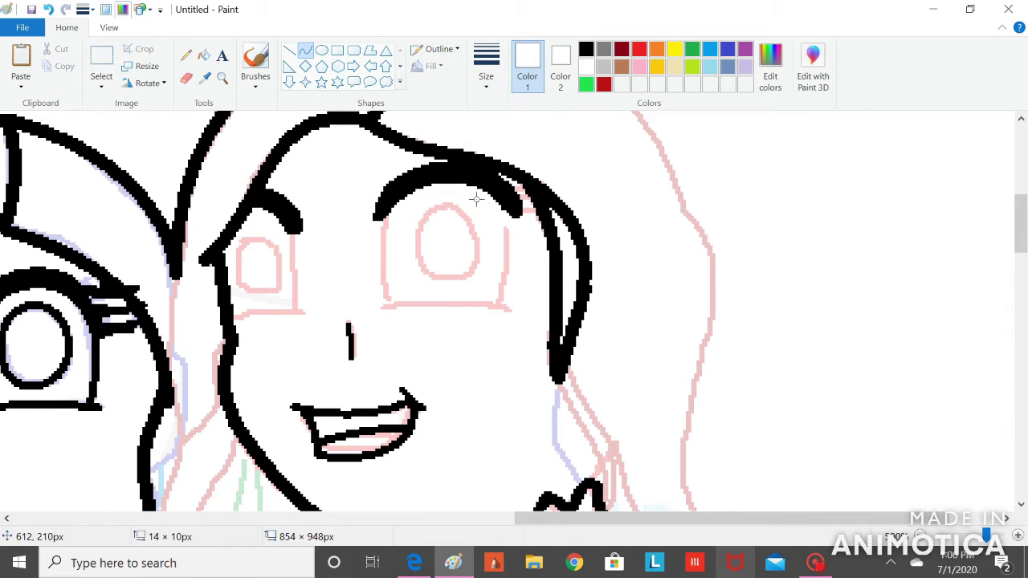
pyautogui.moveTo(305, 239); pyautogui.dragTo(293, 196)
# Trace the sides and lower edges of both the red-sketched girl's eyes in a thinner black line
pyautogui.click(587, 49)
pyautogui.click(486, 68)
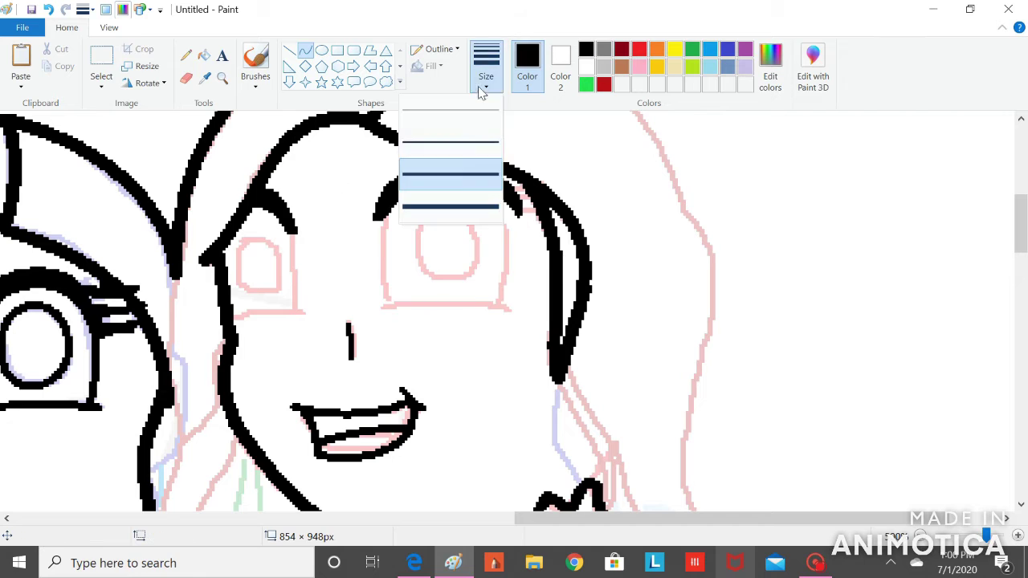
pyautogui.click(475, 172)
pyautogui.moveTo(384, 210)
pyautogui.mouseDown()
pyautogui.moveTo(389, 299)
pyautogui.moveTo(511, 309)
pyautogui.moveTo(511, 201)
pyautogui.mouseUp()
pyautogui.doubleClick(488, 302)
pyautogui.moveTo(512, 229); pyautogui.dragTo(518, 228)
pyautogui.moveTo(299, 310); pyautogui.dragTo(229, 311)
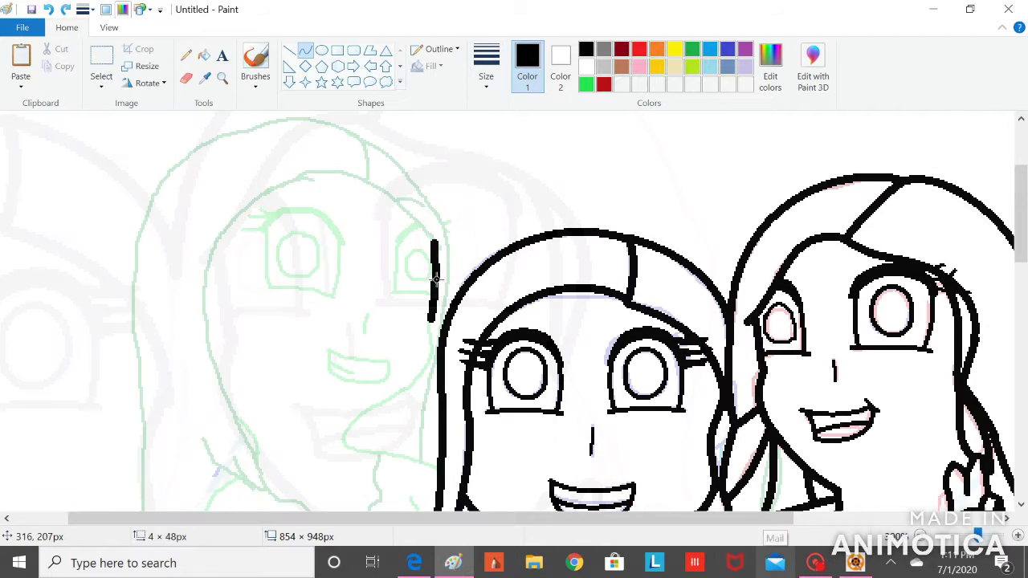
# Trace the green-sketched girl's cheek and jaw to the chin and the neck line toward the middle girl in black
pyautogui.moveTo(437, 329); pyautogui.dragTo(391, 397)
pyautogui.moveTo(426, 349); pyautogui.dragTo(448, 374)
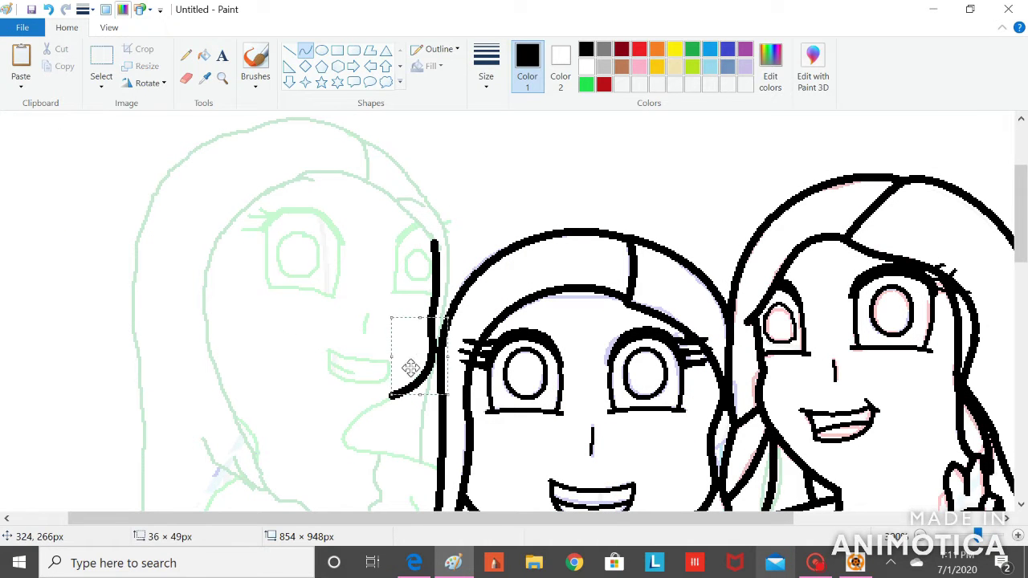
pyautogui.moveTo(346, 440); pyautogui.dragTo(438, 465)
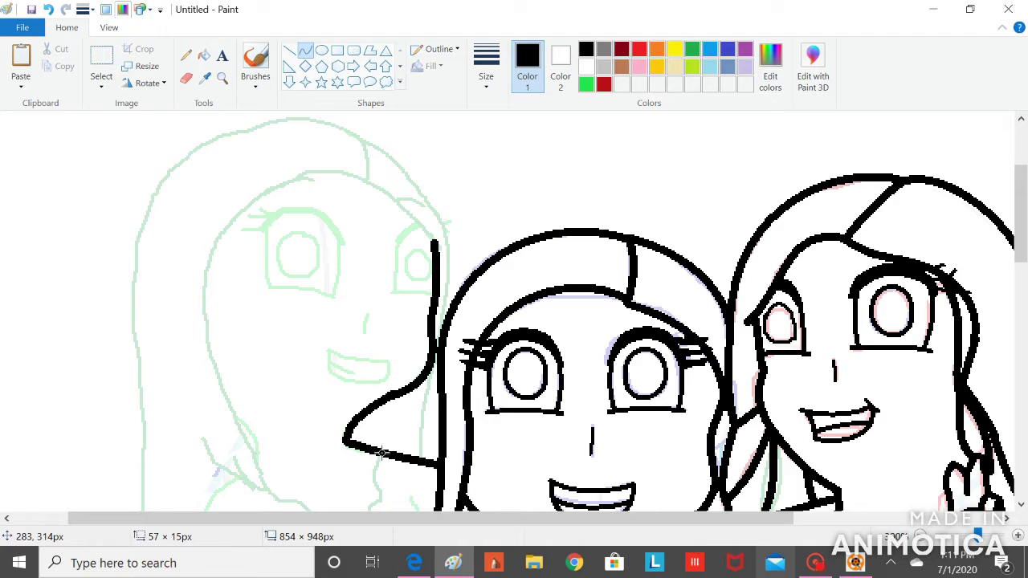
# Trace the green-sketched girl's outer hair contour over the top of her head and the short parting line in black
pyautogui.moveTo(369, 135)
pyautogui.mouseDown()
pyautogui.moveTo(120, 336)
pyautogui.moveTo(126, 329)
pyautogui.mouseUp()
pyautogui.moveTo(228, 160); pyautogui.dragTo(292, 107)
pyautogui.moveTo(189, 148); pyautogui.dragTo(171, 165)
pyautogui.moveTo(370, 135)
pyautogui.mouseDown()
pyautogui.moveTo(450, 241)
pyautogui.moveTo(455, 272)
pyautogui.mouseUp()
pyautogui.moveTo(423, 186); pyautogui.dragTo(421, 159)
pyautogui.moveTo(446, 200); pyautogui.dragTo(458, 198)
pyautogui.press('Escape')
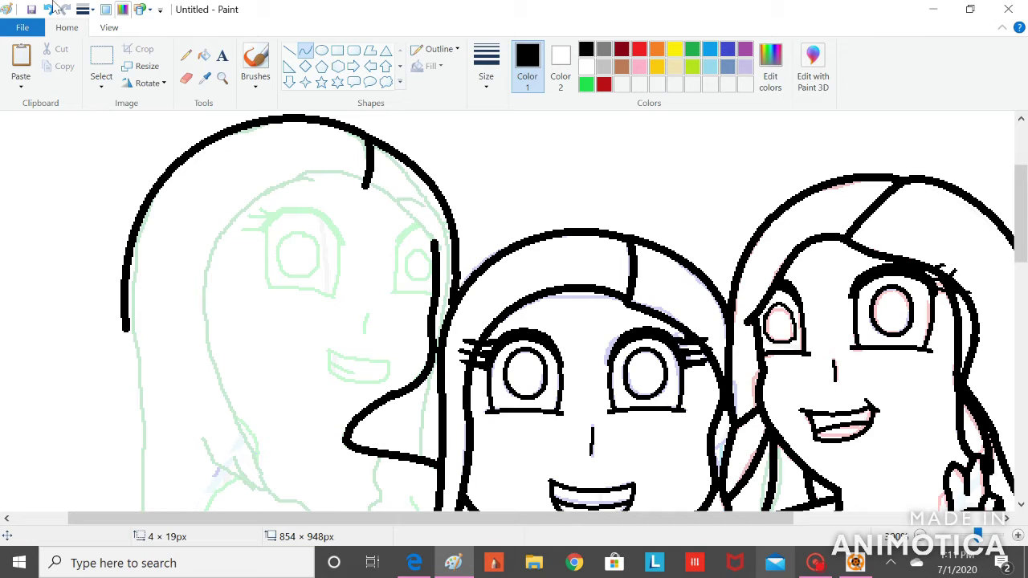
# Trace the green-sketched girl's hairline from the parting down both sides of her forehead in black
pyautogui.moveTo(366, 184); pyautogui.dragTo(207, 331)
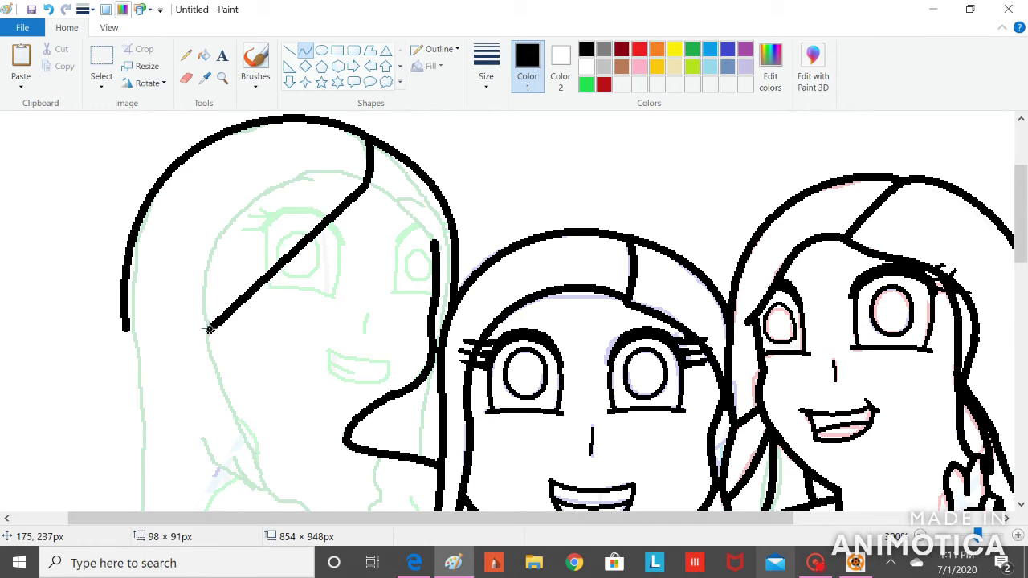
pyautogui.moveTo(266, 265); pyautogui.dragTo(185, 206)
pyautogui.moveTo(414, 238); pyautogui.dragTo(441, 250)
pyautogui.moveTo(421, 234); pyautogui.dragTo(431, 231)
# Trace the inner edge of the green-sketched girl's front hair lock down to its tip and add a short strand line
pyautogui.moveTo(1021, 215); pyautogui.dragTo(1021, 233)
pyautogui.moveTo(209, 254); pyautogui.dragTo(291, 476)
pyautogui.moveTo(250, 365); pyautogui.dragTo(230, 356)
pyautogui.moveTo(268, 413); pyautogui.dragTo(282, 408)
pyautogui.moveTo(1021, 239); pyautogui.dragTo(1021, 249)
pyautogui.press('Escape')
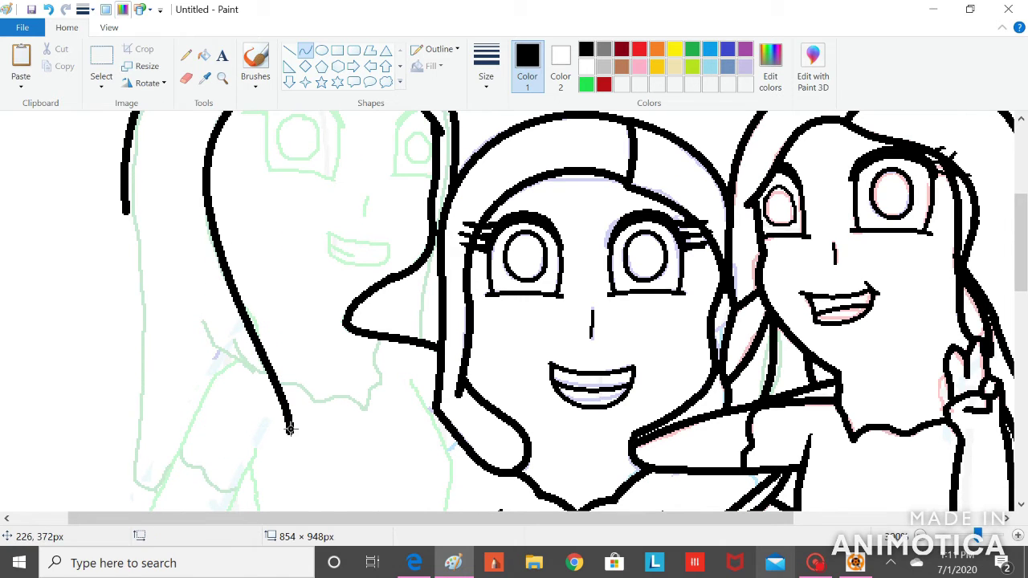
pyautogui.moveTo(256, 414); pyautogui.dragTo(250, 408)
pyautogui.click(317, 473)
# Trace the front hair lock's outer edge from tip to shoulder and extend the green-sketched girl's outer left hair edge downward
pyautogui.moveTo(285, 474)
pyautogui.mouseDown()
pyautogui.moveTo(202, 396)
pyautogui.moveTo(211, 370)
pyautogui.mouseUp()
pyautogui.moveTo(226, 437)
pyautogui.mouseDown()
pyautogui.moveTo(233, 474)
pyautogui.moveTo(225, 463)
pyautogui.mouseUp()
pyautogui.click(48, 9)
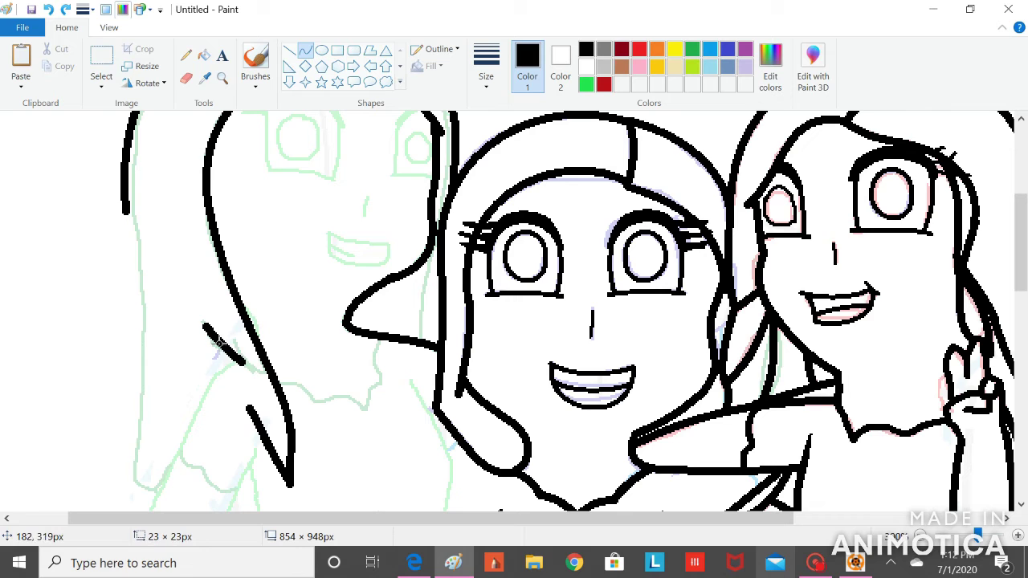
pyautogui.moveTo(245, 370); pyautogui.dragTo(259, 390)
pyautogui.moveTo(244, 348); pyautogui.dragTo(262, 432)
pyautogui.moveTo(223, 408); pyautogui.dragTo(208, 392)
pyautogui.moveTo(125, 210); pyautogui.dragTo(133, 482)
pyautogui.moveTo(136, 362); pyautogui.dragTo(155, 374)
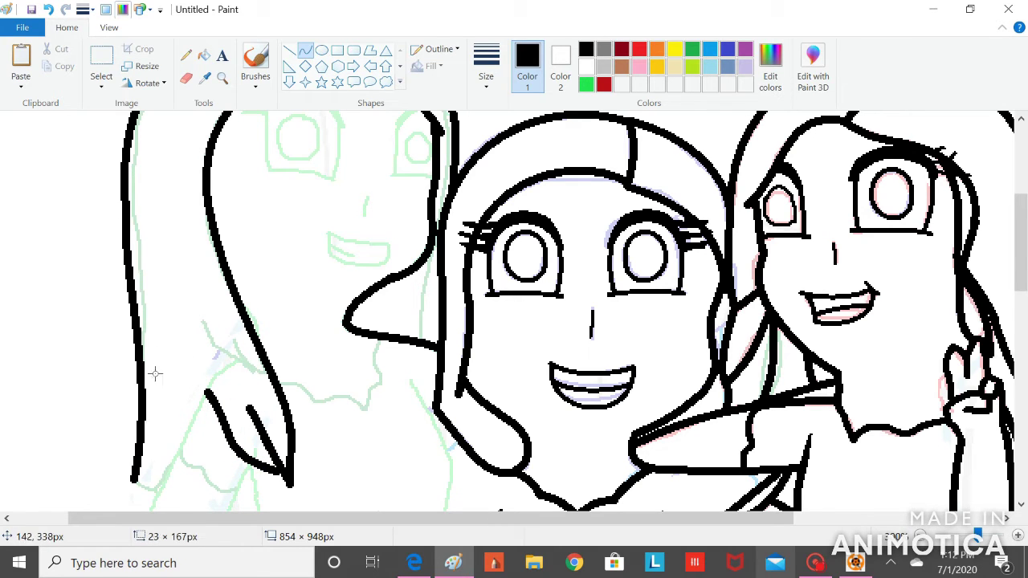
# Trace both sides of the green-sketched girl's upper torso in black
pyautogui.scroll(-3, 408, 400)
pyautogui.moveTo(412, 203); pyautogui.dragTo(452, 292)
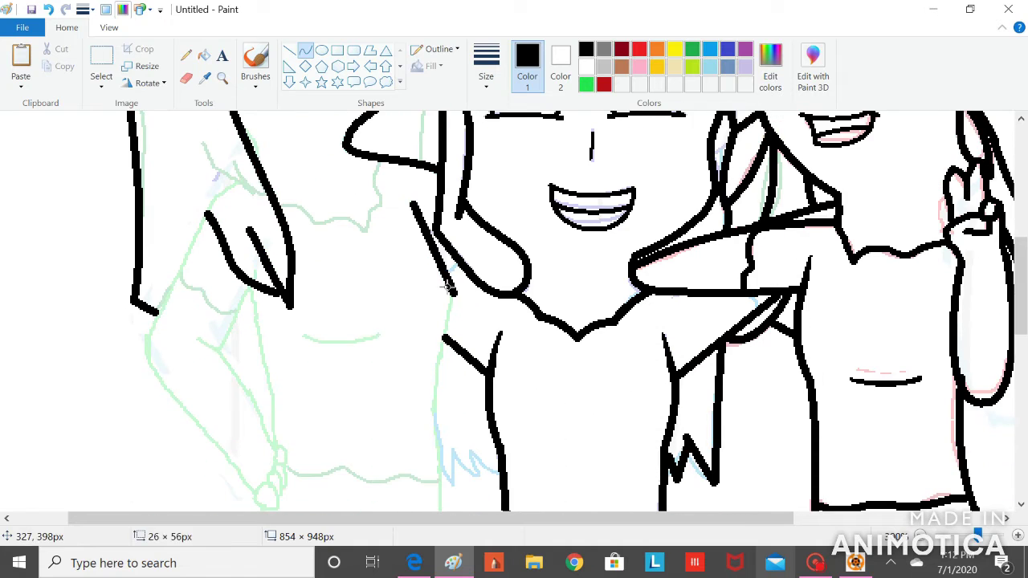
pyautogui.moveTo(246, 297); pyautogui.dragTo(277, 441)
# Trace the outer and inner edges of the green-sketched girl's bent arm down to the wrist in black
pyautogui.moveTo(211, 214)
pyautogui.mouseDown()
pyautogui.moveTo(168, 319)
pyautogui.moveTo(152, 324)
pyautogui.mouseUp()
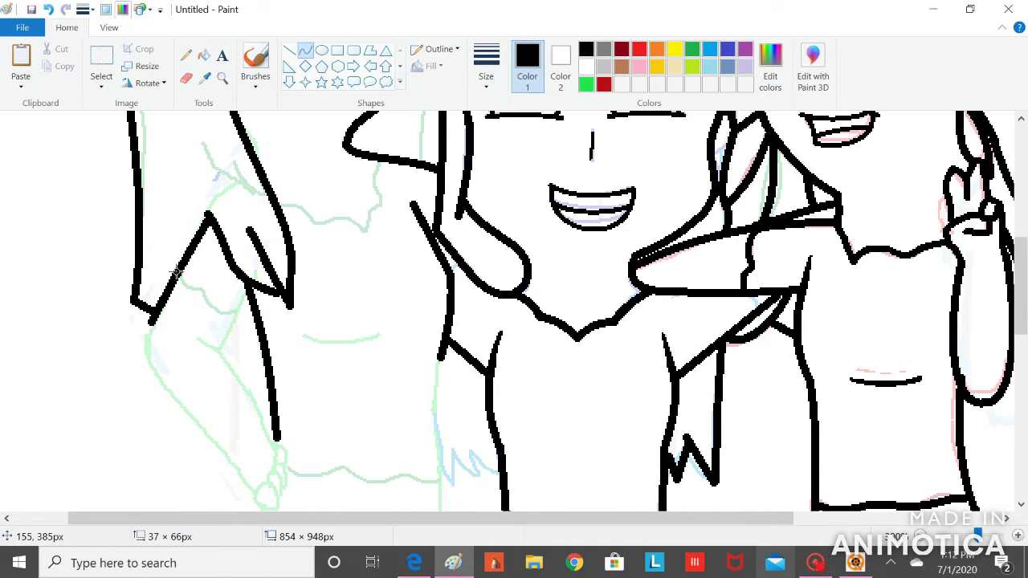
pyautogui.moveTo(246, 304); pyautogui.dragTo(270, 441)
pyautogui.moveTo(239, 394); pyautogui.dragTo(247, 393)
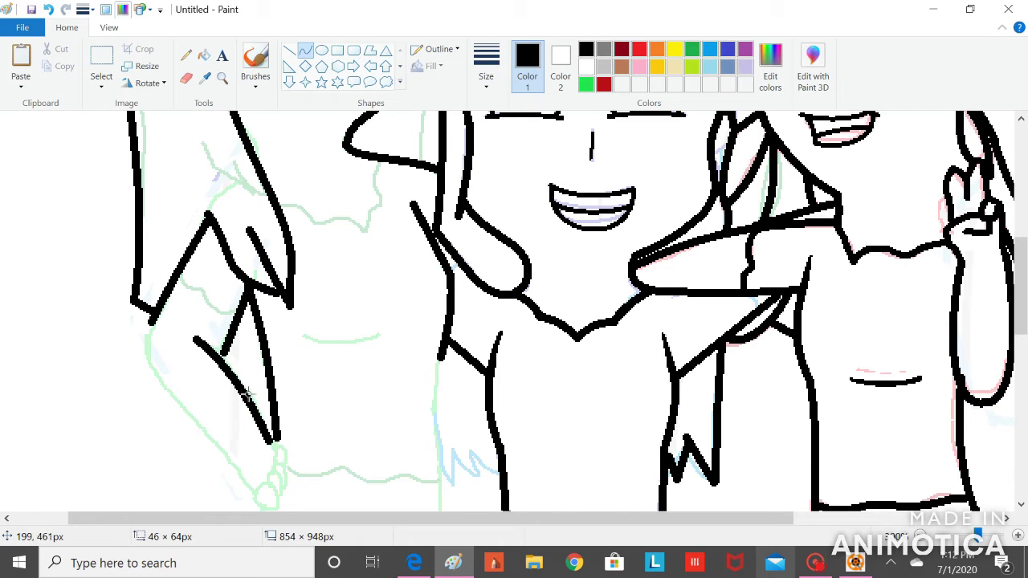
pyautogui.scroll(-1, 1025, 316)
pyautogui.moveTo(150, 255); pyautogui.dragTo(249, 416)
# Trace the green-sketched girl's right waist and hip and the left side of her hip and thigh in black
pyautogui.moveTo(440, 286); pyautogui.dragTo(440, 393)
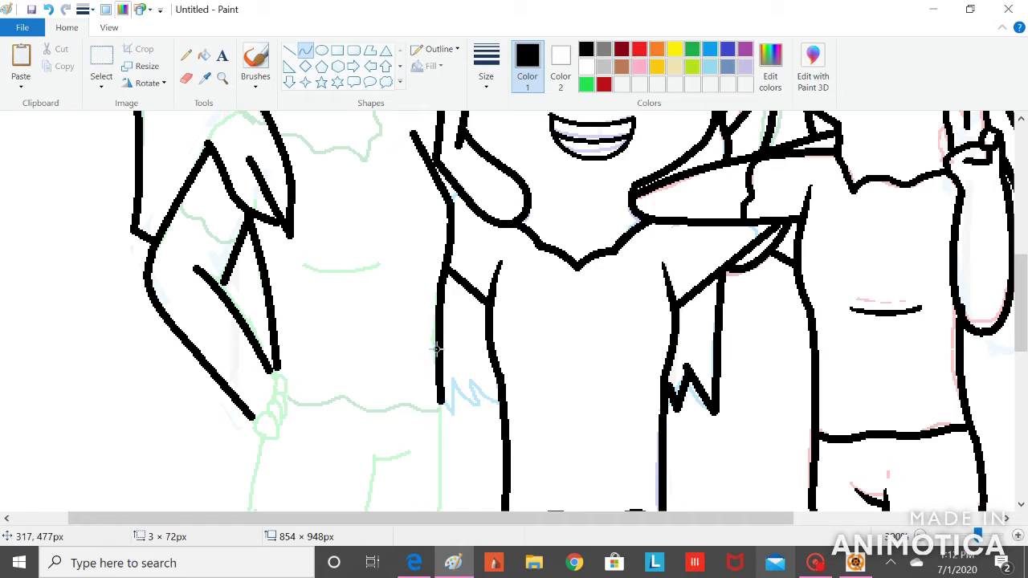
pyautogui.scroll(-2, 438, 337)
pyautogui.moveTo(442, 269); pyautogui.dragTo(434, 406)
pyautogui.scroll(-1, 1026, 354)
pyautogui.moveTo(262, 245); pyautogui.dragTo(232, 431)
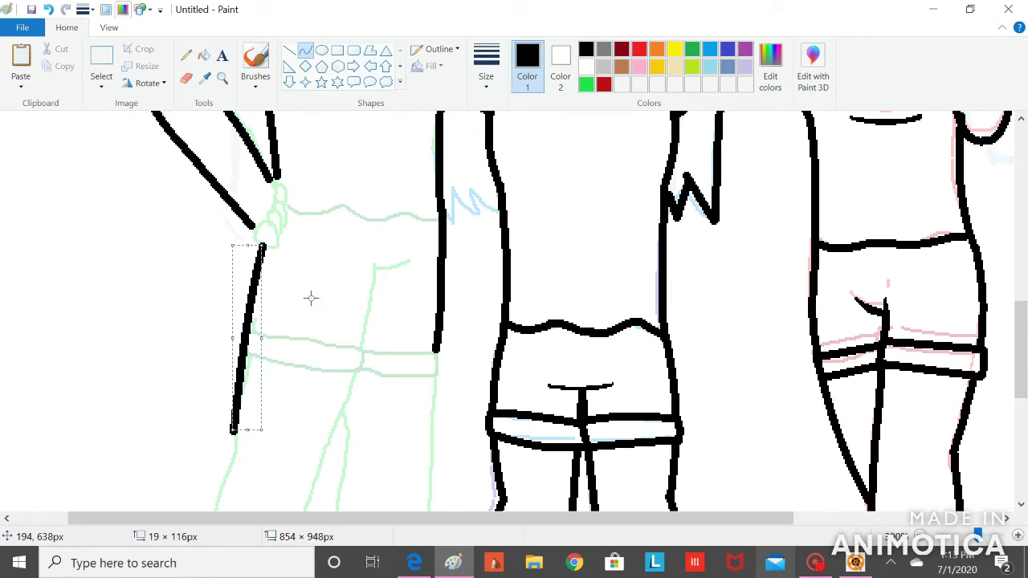
# Trace the wavy hem of the green-sketched girl's top across her waist in black
pyautogui.moveTo(288, 208); pyautogui.dragTo(352, 203)
pyautogui.moveTo(317, 211); pyautogui.dragTo(314, 217)
pyautogui.moveTo(387, 219)
pyautogui.mouseDown()
pyautogui.moveTo(407, 214)
pyautogui.moveTo(375, 224)
pyautogui.moveTo(440, 222)
pyautogui.mouseUp()
pyautogui.click(426, 221)
pyautogui.moveTo(423, 218); pyautogui.dragTo(419, 227)
# Trace the center line between the green-sketched girl's thighs and the curved fold above it in black
pyautogui.moveTo(373, 263); pyautogui.dragTo(320, 460)
pyautogui.moveTo(373, 271); pyautogui.dragTo(417, 254)
pyautogui.moveTo(400, 263); pyautogui.dragTo(410, 272)
# Trace the outer and inner edges of the green-sketched girl's right-hand leg down to the foot in black
pyautogui.moveTo(1021, 347); pyautogui.dragTo(1021, 392)
pyautogui.moveTo(436, 163); pyautogui.dragTo(424, 394)
pyautogui.click(350, 253)
pyautogui.moveTo(338, 233)
pyautogui.mouseDown()
pyautogui.moveTo(348, 252)
pyautogui.moveTo(340, 408)
pyautogui.mouseUp()
pyautogui.moveTo(342, 345); pyautogui.dragTo(331, 355)
# Trace the inner and outer edges of the green-sketched girl's left-hand leg down to the ankle in black
pyautogui.moveTo(321, 268); pyautogui.dragTo(289, 386)
pyautogui.moveTo(235, 244); pyautogui.dragTo(210, 386)
pyautogui.moveTo(224, 310); pyautogui.dragTo(216, 307)
pyautogui.click(221, 285)
pyautogui.click(296, 285)
# Trace the outline of the green-sketched girl's left-hand foot in black
pyautogui.moveTo(210, 386)
pyautogui.mouseDown()
pyautogui.moveTo(293, 461)
pyautogui.moveTo(210, 435)
pyautogui.mouseUp()
pyautogui.click(248, 456)
pyautogui.moveTo(289, 384); pyautogui.dragTo(291, 442)
pyautogui.click(302, 457)
# Trace the sole and heel of the green-sketched girl's right-hand foot in black
pyautogui.moveTo(344, 416); pyautogui.dragTo(432, 467)
pyautogui.click(365, 474)
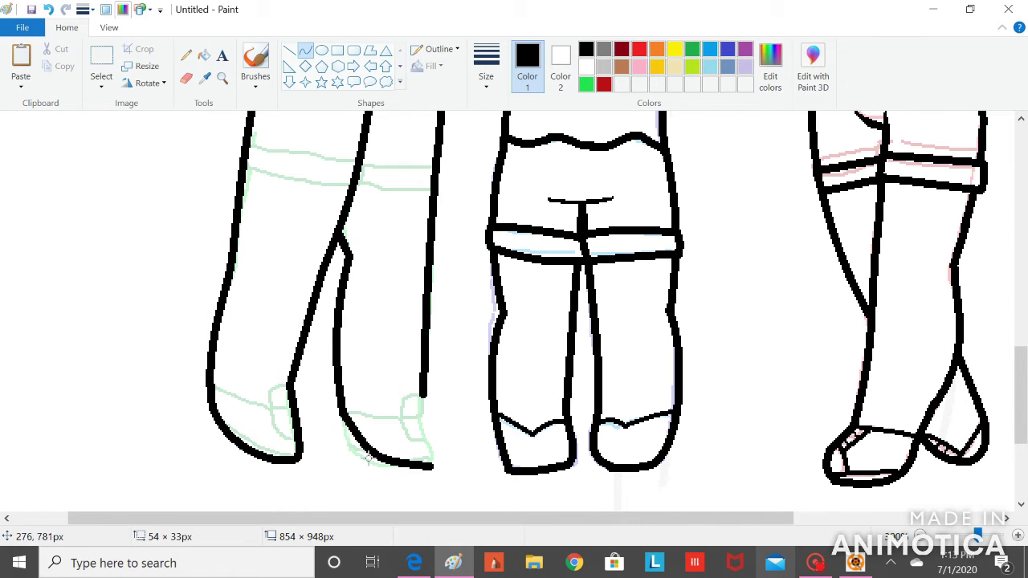
pyautogui.click(357, 456)
pyautogui.moveTo(424, 396); pyautogui.dragTo(441, 466)
# Trace the green-sketched girl's wavy neckline and the sleeve edge up to her neck in black
pyautogui.scroll(10, 274, 452)
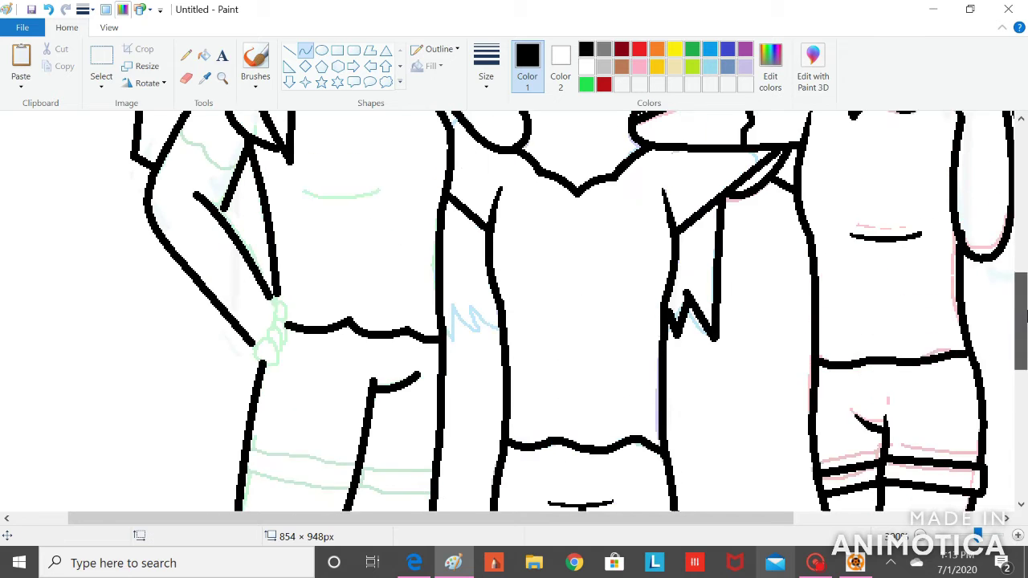
pyautogui.moveTo(340, 466); pyautogui.dragTo(361, 470)
pyautogui.doubleClick(348, 461)
pyautogui.click(457, 484)
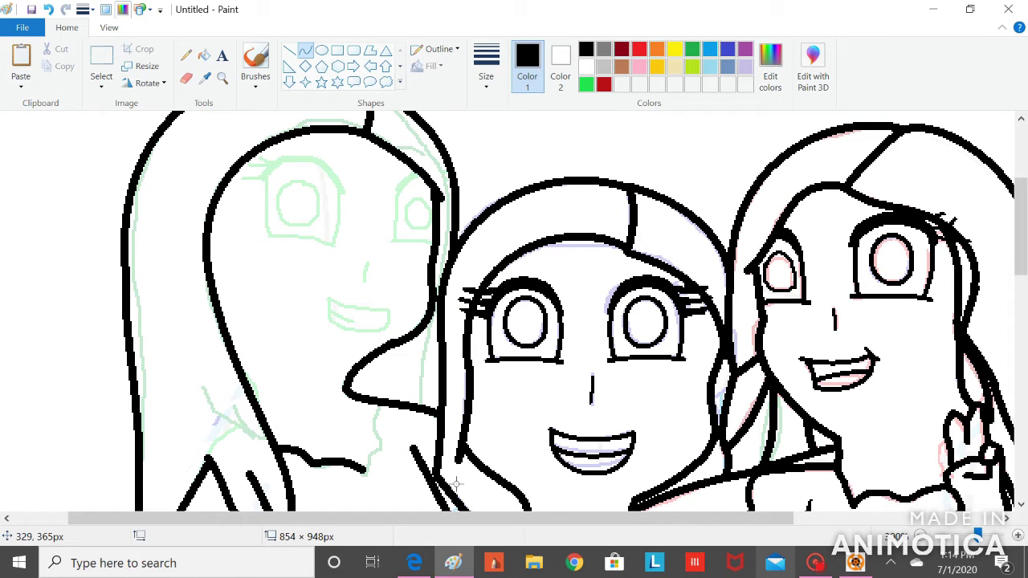
pyautogui.moveTo(380, 447); pyautogui.dragTo(375, 419)
# Trace the green-sketched girl's nose and smiling mouth in black curves
pyautogui.click(186, 55)
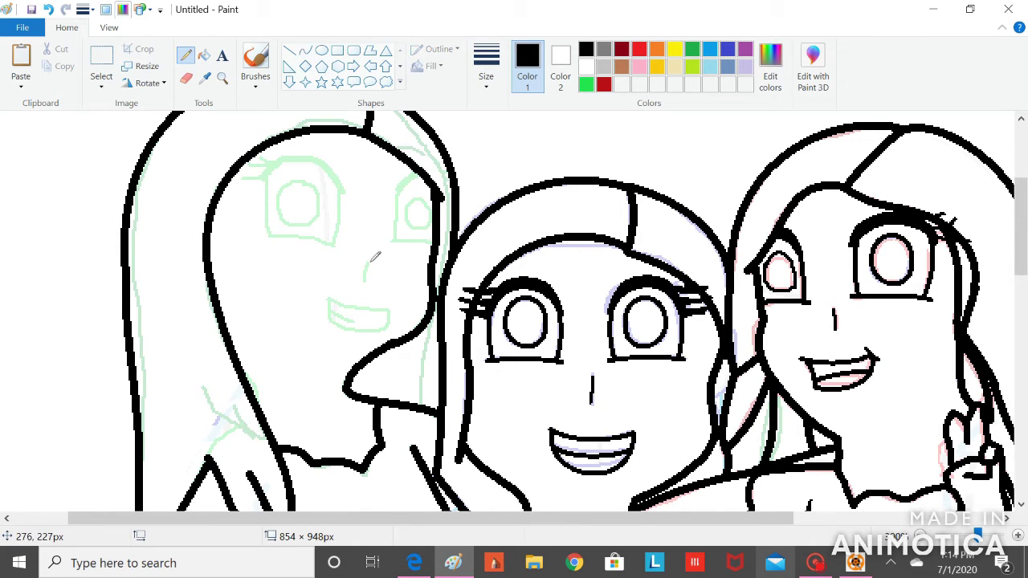
pyautogui.click(305, 50)
pyautogui.moveTo(325, 294); pyautogui.dragTo(394, 306)
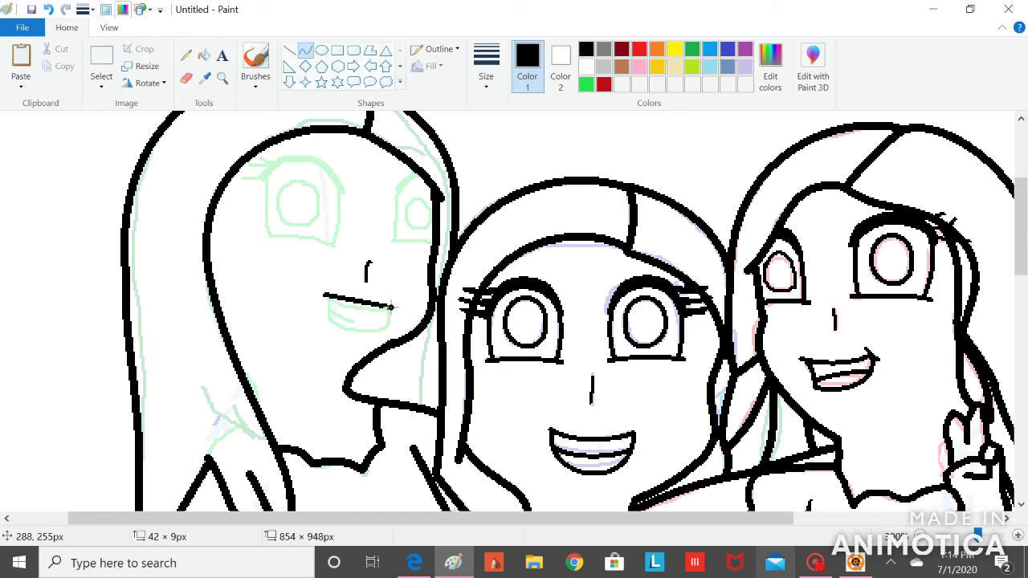
pyautogui.moveTo(328, 326); pyautogui.dragTo(398, 350)
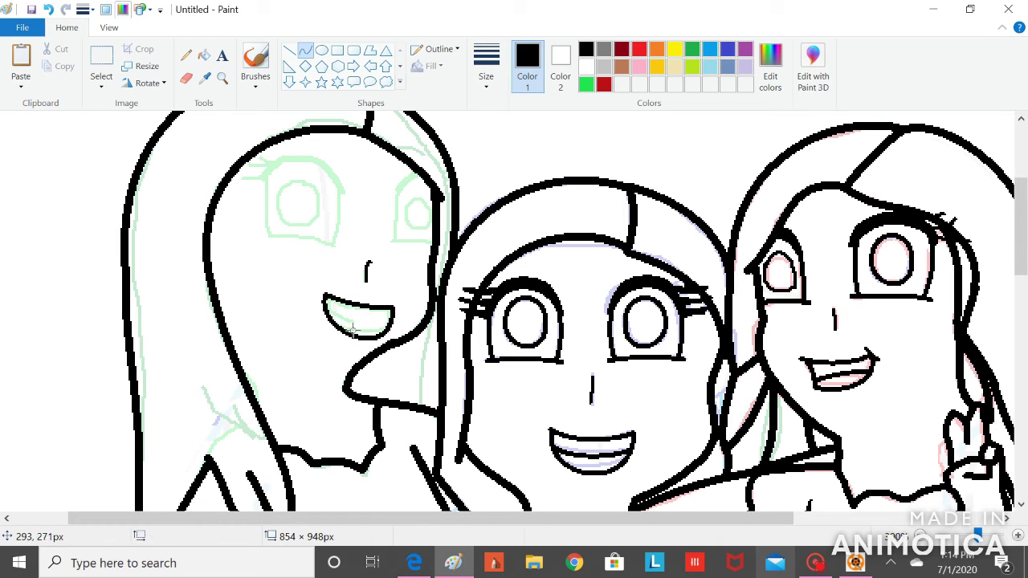
pyautogui.moveTo(358, 317); pyautogui.dragTo(367, 323)
# Trace thick black upper eyelids over both of the green-sketched girl's eyes, using a heavier line
pyautogui.click(223, 79)
pyautogui.click(316, 184)
pyautogui.click(305, 50)
pyautogui.click(486, 70)
pyautogui.click(478, 175)
pyautogui.moveTo(387, 254); pyautogui.dragTo(279, 235)
pyautogui.moveTo(355, 239)
pyautogui.mouseDown()
pyautogui.moveTo(362, 200)
pyautogui.moveTo(313, 200)
pyautogui.mouseUp()
pyautogui.click(473, 248)
pyautogui.moveTo(455, 256)
pyautogui.mouseDown()
pyautogui.moveTo(487, 233)
pyautogui.moveTo(466, 230)
pyautogui.mouseUp()
pyautogui.moveTo(476, 235); pyautogui.dragTo(479, 227)
pyautogui.click(398, 201)
# Trim the edges of the green-sketched girl's thick eyelid strokes with white curves
pyautogui.click(588, 67)
pyautogui.moveTo(390, 266); pyautogui.dragTo(370, 201)
pyautogui.moveTo(383, 235)
pyautogui.mouseDown()
pyautogui.moveTo(402, 240)
pyautogui.moveTo(383, 220)
pyautogui.mouseUp()
pyautogui.moveTo(269, 240); pyautogui.dragTo(333, 191)
pyautogui.moveTo(300, 215); pyautogui.dragTo(278, 202)
# Trace the sides and lower edge of the green-sketched girl's larger eye with a thinner black line
pyautogui.click(486, 64)
pyautogui.click(477, 156)
pyautogui.click(586, 49)
pyautogui.moveTo(378, 244); pyautogui.dragTo(374, 327)
pyautogui.moveTo(380, 287); pyautogui.dragTo(384, 286)
pyautogui.click(384, 286)
pyautogui.moveTo(282, 315)
pyautogui.mouseDown()
pyautogui.moveTo(383, 325)
pyautogui.moveTo(334, 317)
pyautogui.mouseUp()
pyautogui.click(334, 318)
pyautogui.moveTo(284, 231); pyautogui.dragTo(282, 316)
pyautogui.moveTo(283, 269); pyautogui.dragTo(278, 266)
pyautogui.click(278, 266)
# Trace the lower edge and inner side of the green-sketched girl's smaller eye in black
pyautogui.moveTo(452, 322)
pyautogui.mouseDown()
pyautogui.moveTo(503, 328)
pyautogui.moveTo(478, 325)
pyautogui.mouseUp()
pyautogui.click(478, 325)
pyautogui.moveTo(458, 257); pyautogui.dragTo(455, 323)
pyautogui.moveTo(457, 288); pyautogui.dragTo(454, 239)
pyautogui.click(455, 287)
pyautogui.click(586, 67)
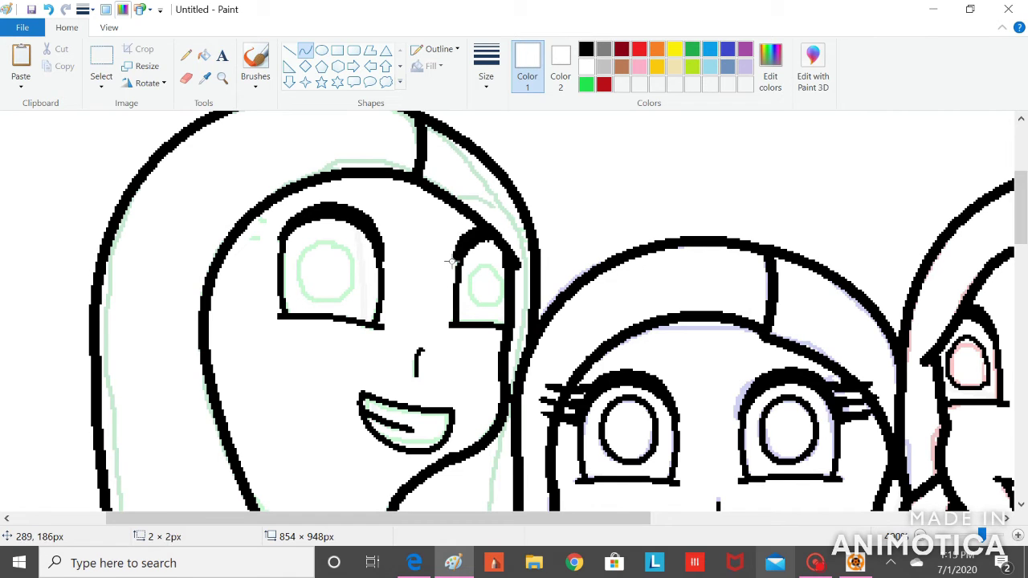
# Draw a curved black hair strand above the green-sketched girl's larger eye and trim it with white
pyautogui.click(586, 49)
pyautogui.click(317, 138)
pyautogui.moveTo(267, 182)
pyautogui.mouseDown()
pyautogui.moveTo(366, 157)
pyautogui.moveTo(295, 136)
pyautogui.mouseUp()
pyautogui.click(586, 67)
pyautogui.moveTo(351, 160); pyautogui.dragTo(247, 180)
pyautogui.click(297, 154)
pyautogui.click(101, 81)
pyautogui.click(348, 135)
# Draw a short curved black hair strand above the green-sketched girl's smaller eye and trim it with white
pyautogui.click(589, 49)
pyautogui.moveTo(452, 189); pyautogui.dragTo(506, 212)
pyautogui.click(479, 186)
pyautogui.click(586, 66)
pyautogui.click(483, 195)
# Switch to the Pencil in black and change its stroke thickness
pyautogui.click(587, 51)
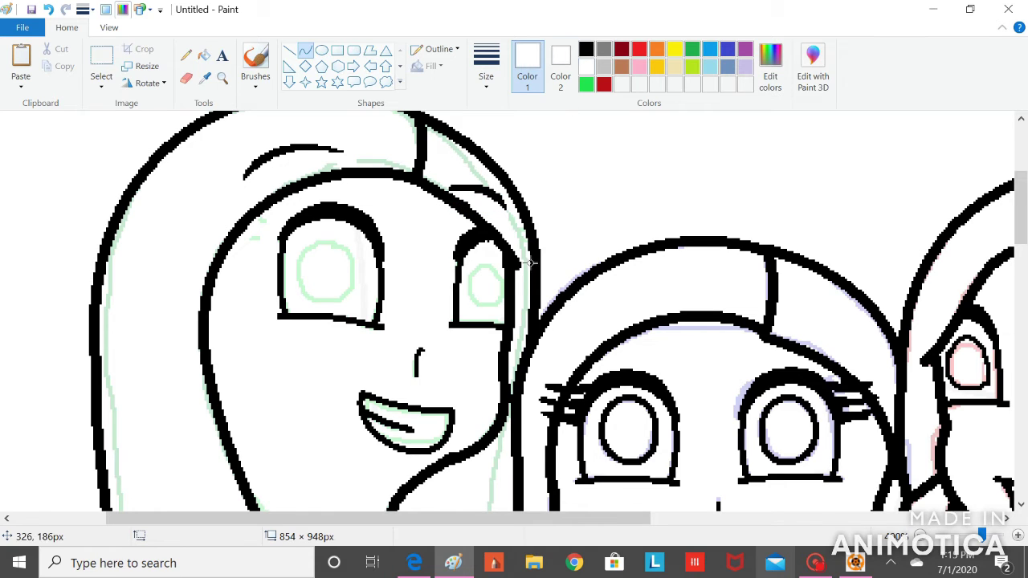
pyautogui.click(486, 72)
pyautogui.click(191, 55)
pyautogui.click(486, 72)
pyautogui.click(329, 230)
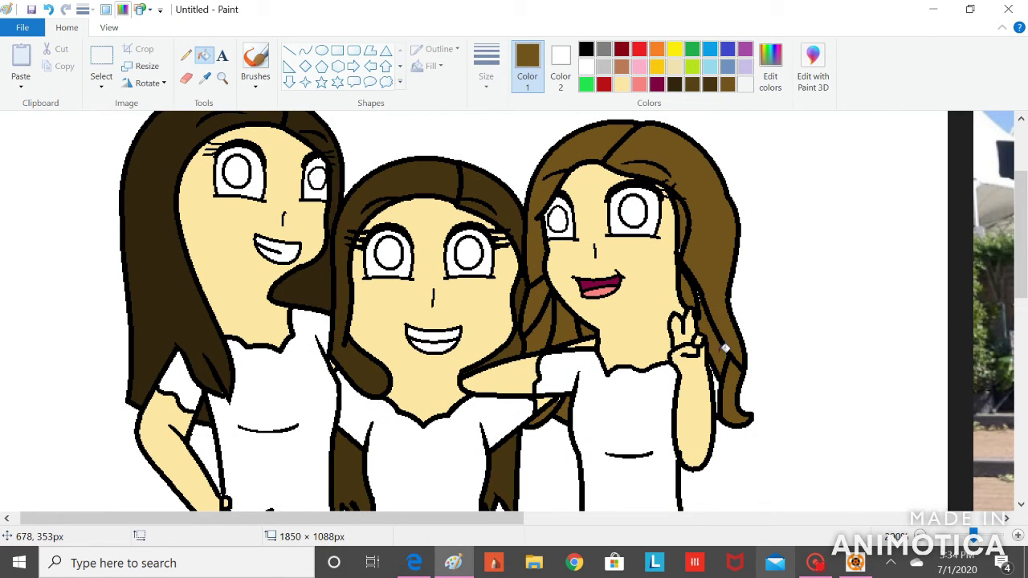
pyautogui.click(222, 78)
pyautogui.click(675, 288)
pyautogui.click(770, 68)
pyautogui.click(604, 390)
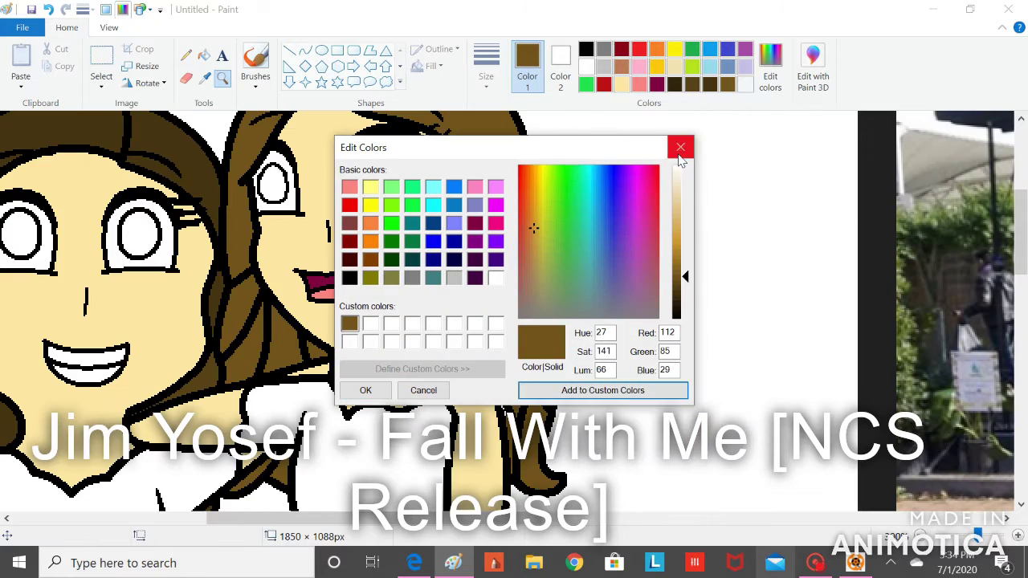
pyautogui.click(681, 148)
# Set the hair brown as the secondary color and white as the primary, and enlarge the Eraser
pyautogui.click(560, 67)
pyautogui.click(726, 84)
pyautogui.click(528, 67)
pyautogui.click(586, 67)
pyautogui.click(187, 78)
pyautogui.click(486, 68)
pyautogui.click(476, 281)
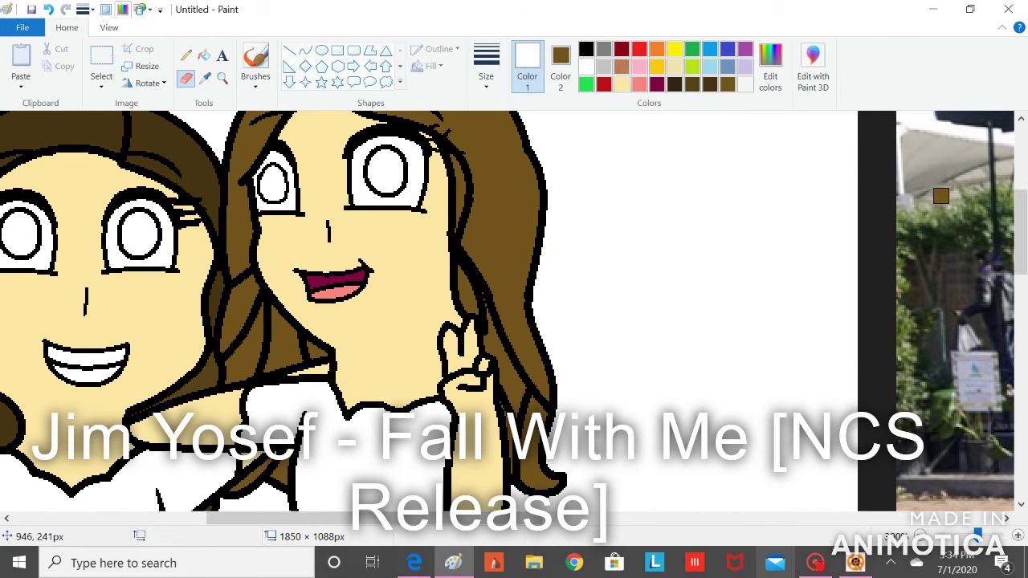
# Set the secondary color to white
pyautogui.scroll(-1, 456, 228)
pyautogui.click(569, 70)
pyautogui.click(586, 67)
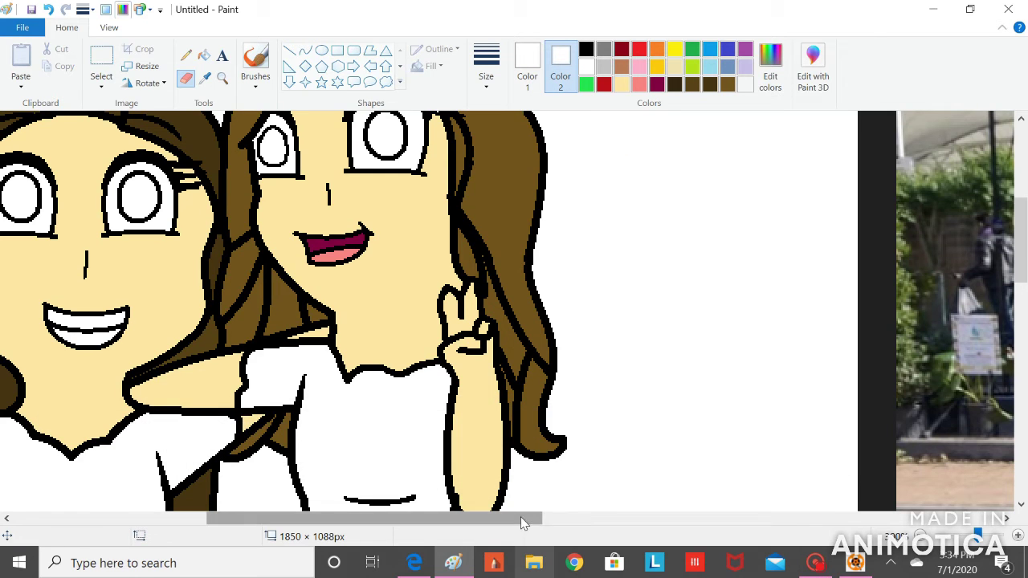
# Mix a light blue and add it to the custom colors for the eyes
pyautogui.moveTo(521, 520); pyautogui.dragTo(408, 520)
pyautogui.moveTo(1021, 241); pyautogui.dragTo(1021, 217)
pyautogui.click(772, 69)
pyautogui.click(595, 193)
pyautogui.click(678, 203)
pyautogui.click(602, 391)
pyautogui.click(365, 391)
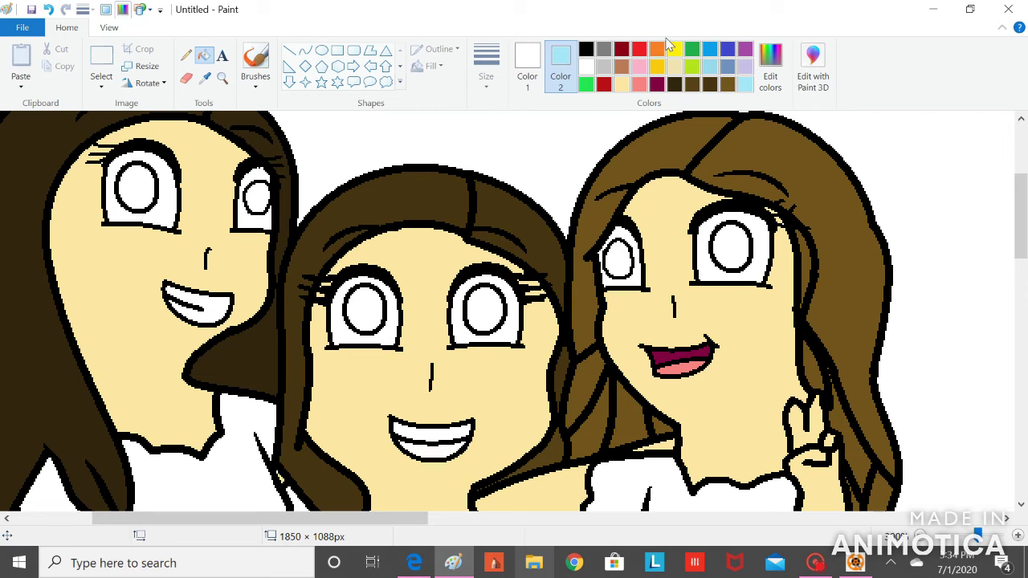
# Make light blue the primary color with white as secondary, and fill the irises of all three girls
pyautogui.click(587, 67)
pyautogui.click(528, 67)
pyautogui.click(746, 85)
pyautogui.click(366, 310)
pyautogui.click(485, 309)
pyautogui.click(137, 189)
pyautogui.click(258, 199)
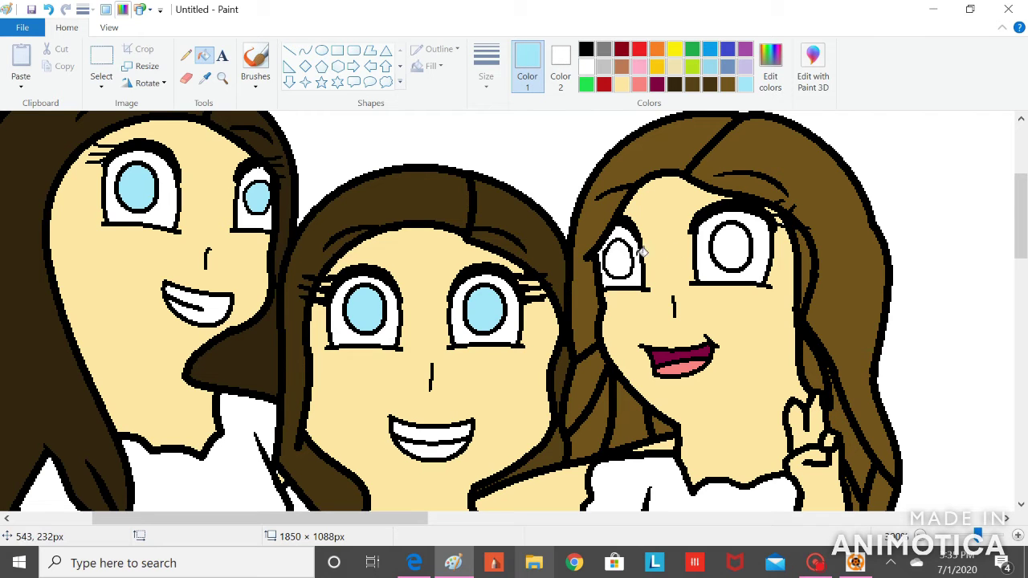
pyautogui.click(621, 258)
pyautogui.click(729, 246)
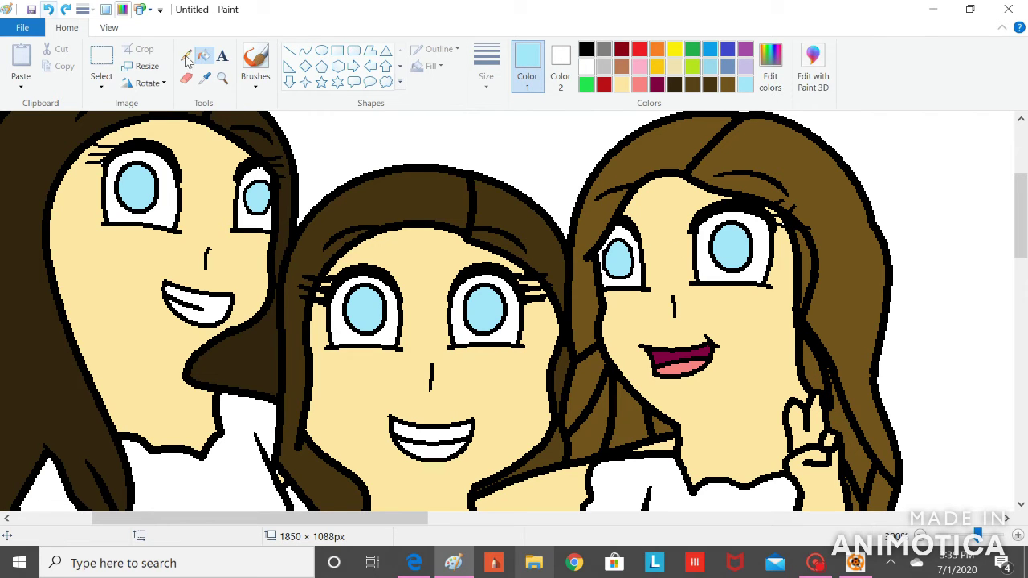
# Mix a bright red (255, 6, 6) and fill the left-hand girl's shirt and sleeves with it
pyautogui.click(222, 77)
pyautogui.rightClick(695, 450)
pyautogui.moveTo(1026, 276); pyautogui.dragTo(1026, 319)
pyautogui.moveTo(470, 519); pyautogui.dragTo(391, 530)
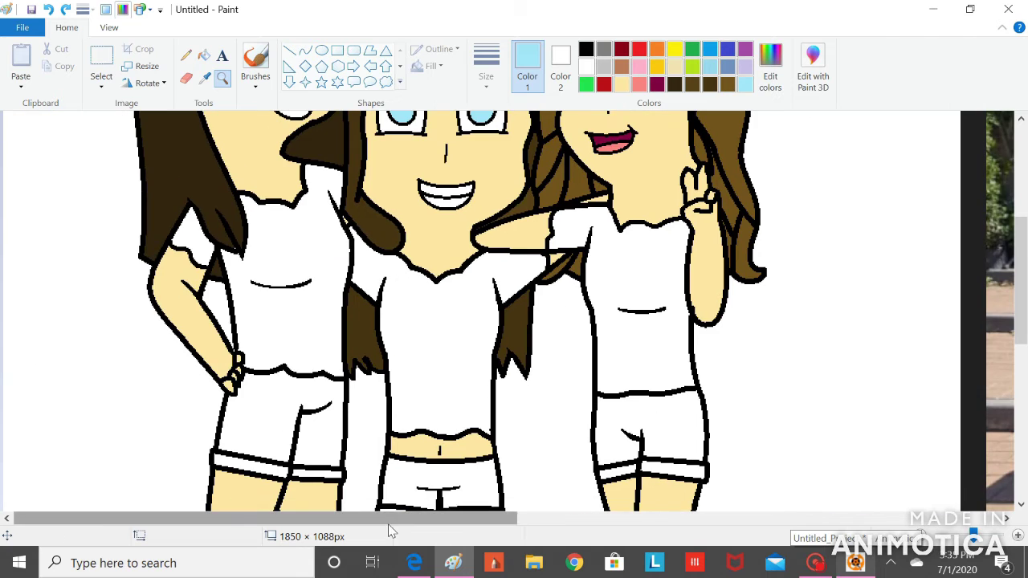
pyautogui.click(773, 74)
pyautogui.click(519, 170)
pyautogui.click(518, 167)
pyautogui.click(679, 246)
pyautogui.click(524, 393)
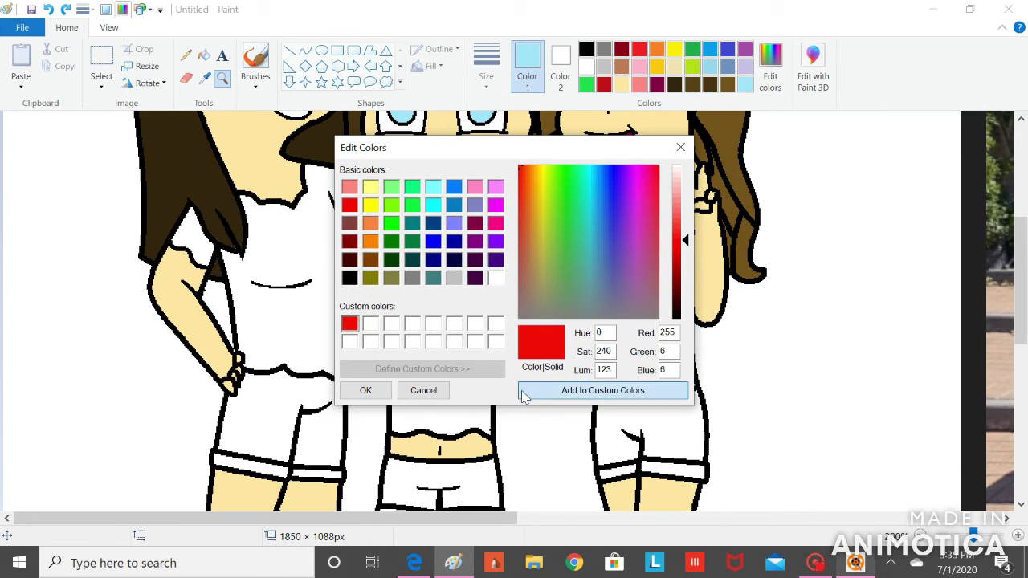
pyautogui.click(366, 390)
pyautogui.click(204, 55)
pyautogui.click(274, 231)
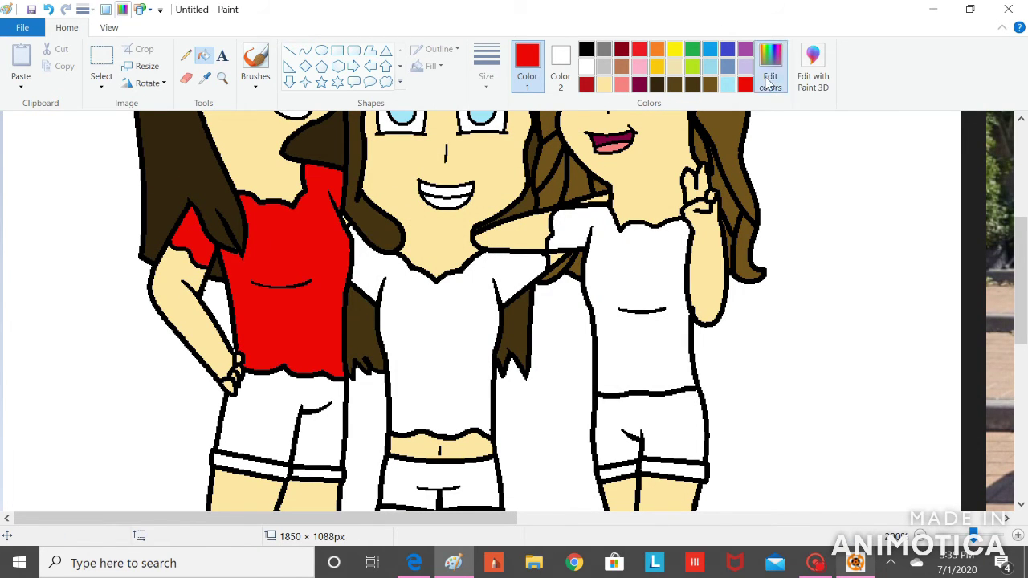
# Mix a light spring green and fill the middle girl's shirt with it
pyautogui.click(770, 68)
pyautogui.click(567, 175)
pyautogui.click(575, 171)
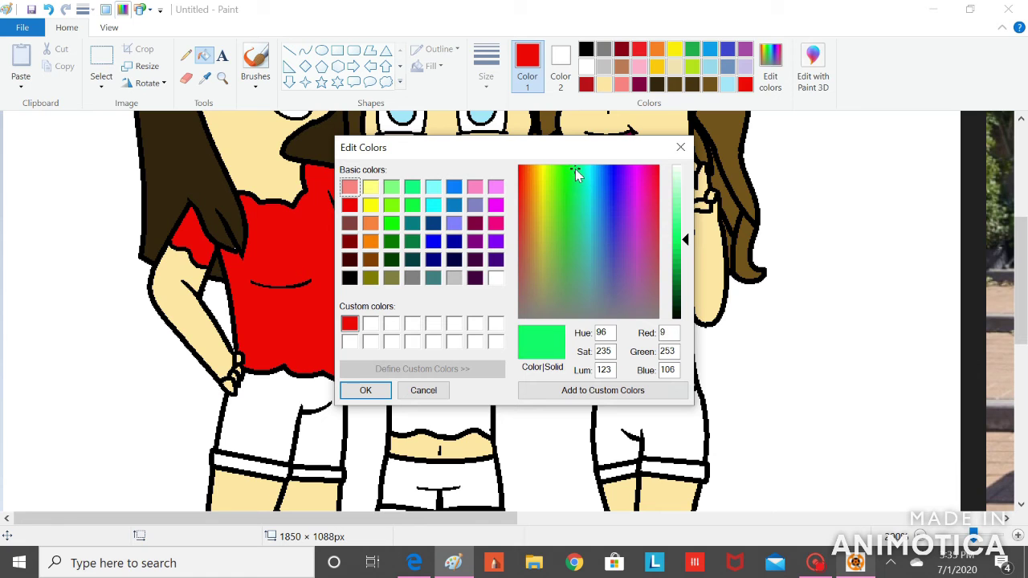
pyautogui.click(679, 222)
pyautogui.click(542, 392)
pyautogui.click(366, 391)
pyautogui.click(471, 266)
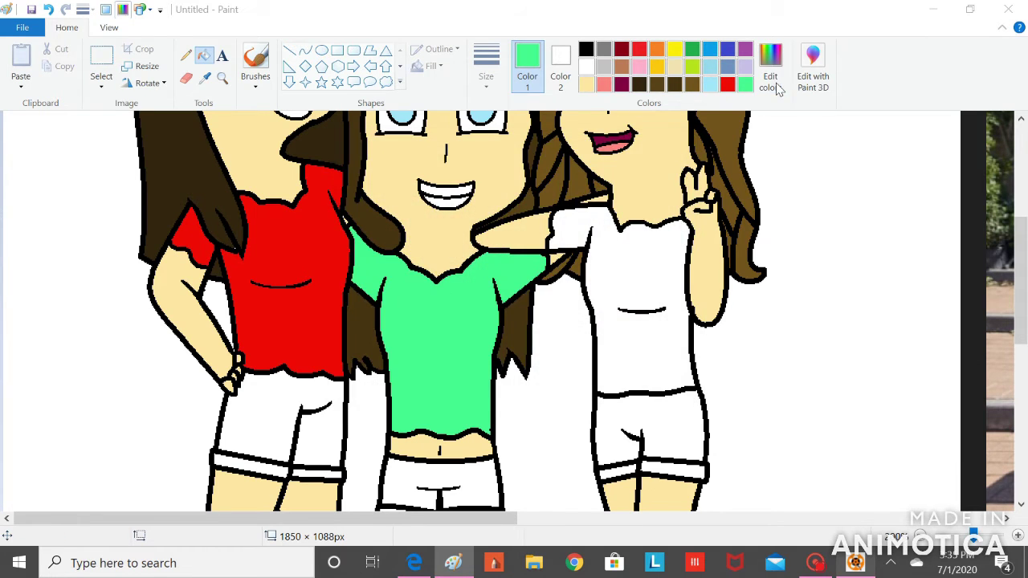
# Mix a bright yellow and fill the right-hand girl's shirt with it
pyautogui.click(771, 68)
pyautogui.click(544, 174)
pyautogui.click(684, 238)
pyautogui.click(602, 390)
pyautogui.click(366, 391)
pyautogui.click(629, 289)
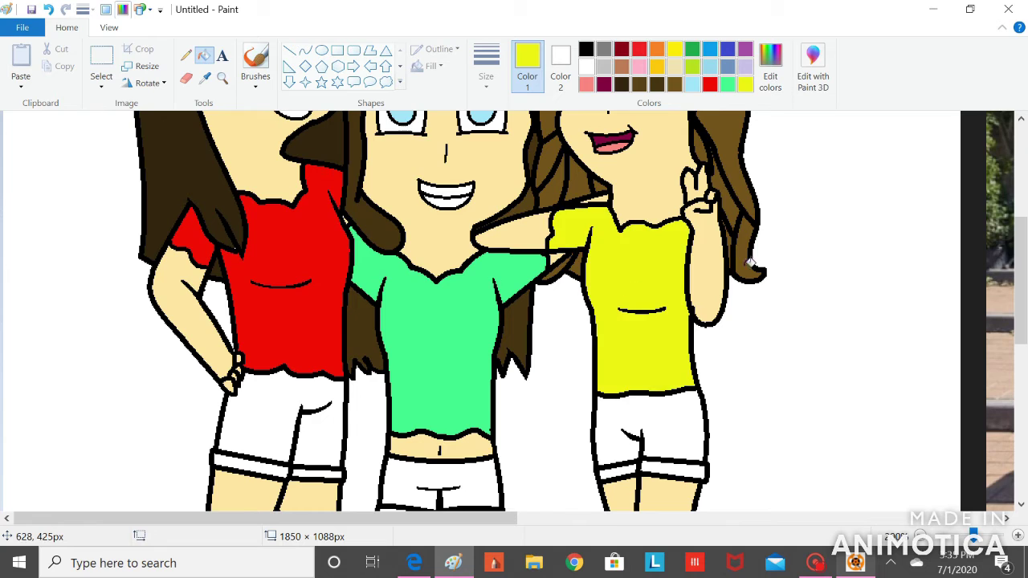
# Mix a dark blue (27, 58, 143) and fill the left-hand girl's shorts and cuffs with it
pyautogui.scroll(-4, 629, 289)
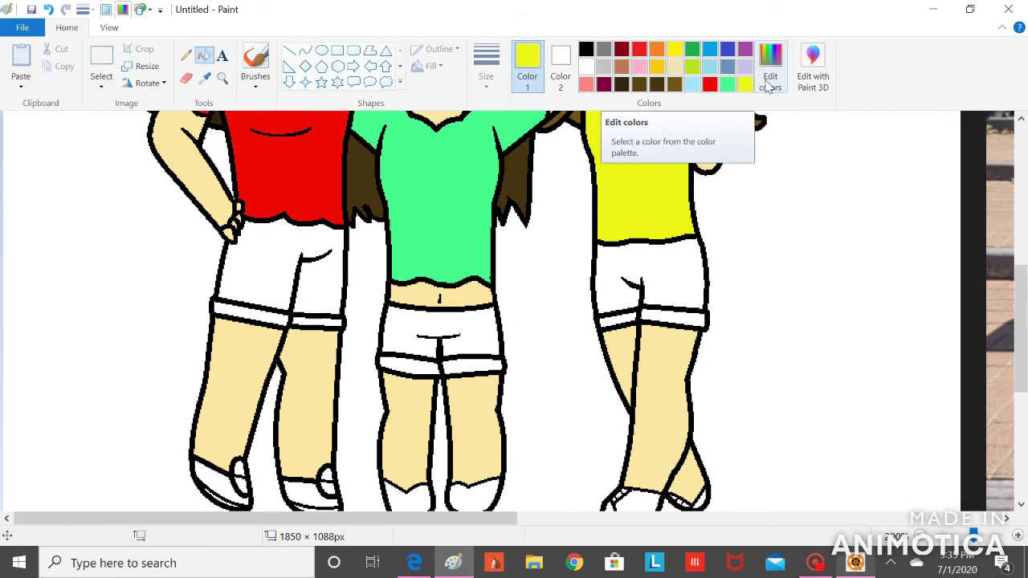
pyautogui.click(769, 81)
pyautogui.click(606, 213)
pyautogui.click(685, 265)
pyautogui.click(602, 390)
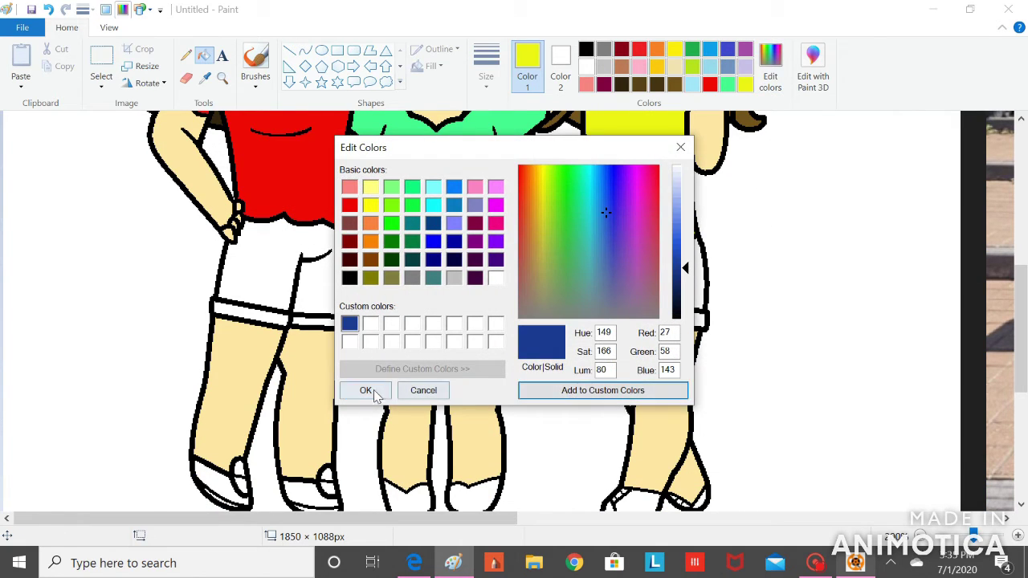
pyautogui.click(365, 390)
pyautogui.click(326, 273)
pyautogui.click(249, 313)
pyautogui.click(318, 319)
# Mix a medium blue and fill the right-hand girl's shorts and cuffs with it
pyautogui.click(769, 81)
pyautogui.click(685, 205)
pyautogui.click(683, 231)
pyautogui.click(603, 211)
pyautogui.click(602, 390)
pyautogui.click(365, 390)
pyautogui.click(631, 312)
pyautogui.click(642, 319)
# Mix a pale blue and fill the middle girl's shorts and cuffs with it
pyautogui.click(769, 80)
pyautogui.click(685, 205)
pyautogui.click(603, 391)
pyautogui.click(365, 391)
pyautogui.click(462, 342)
pyautogui.click(410, 366)
pyautogui.click(463, 363)
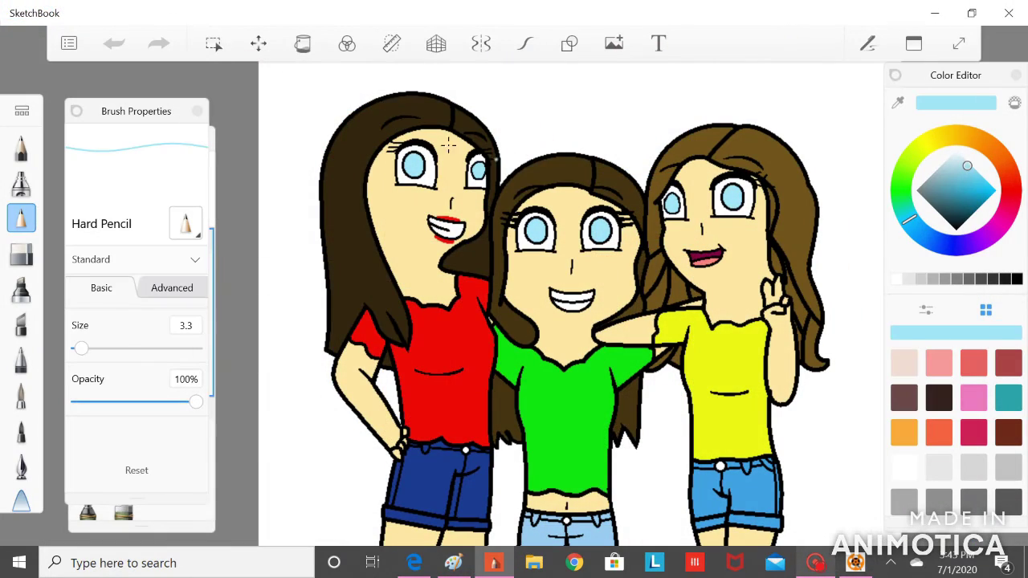
# In SketchBook, select the girls' irises with the Magic Wand and set up a deeper blue Airbrush at size 12.9
pyautogui.click(214, 43)
pyautogui.click(358, 83)
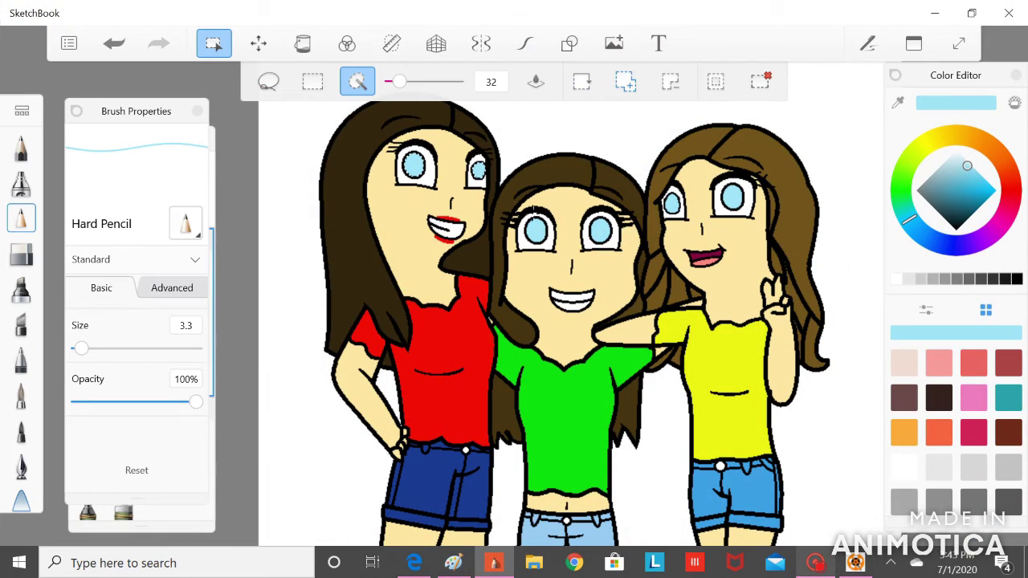
pyautogui.click(976, 177)
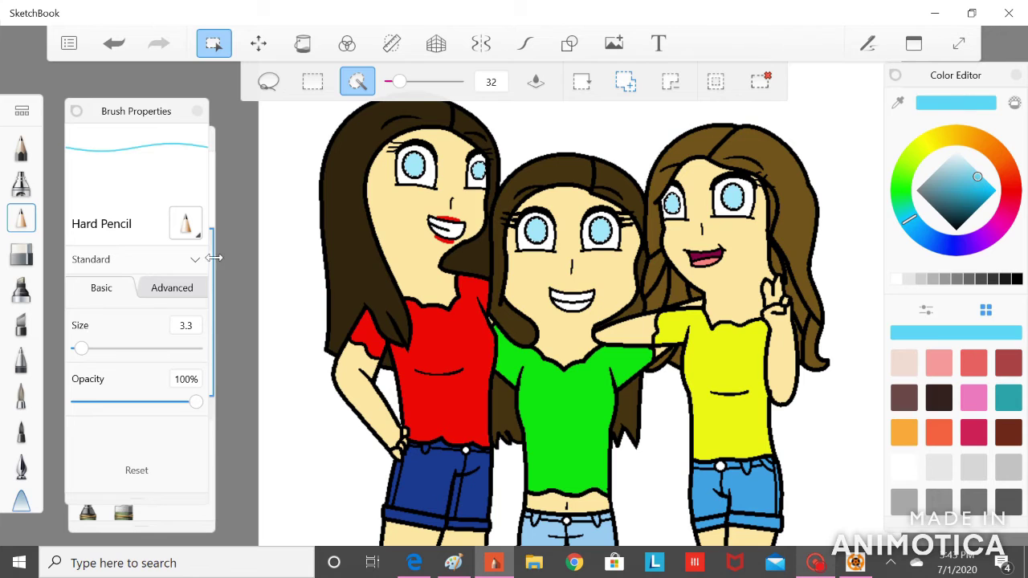
pyautogui.click(21, 183)
pyautogui.moveTo(114, 286); pyautogui.dragTo(96, 286)
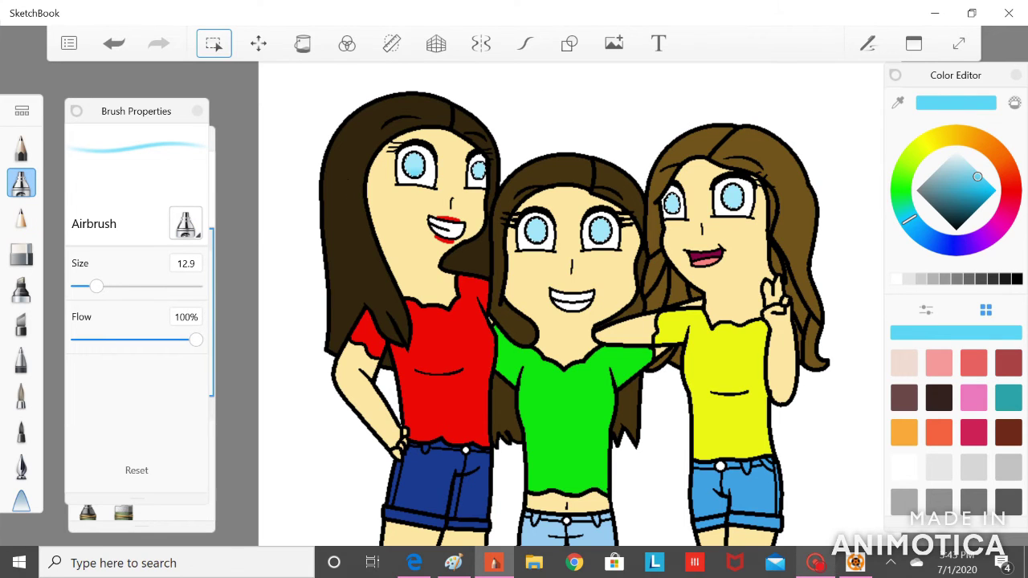
# Airbrush the deeper blue along the lower part of the girls' irises
pyautogui.scroll(3, 374, 270)
pyautogui.moveTo(635, 421); pyautogui.dragTo(676, 419)
pyautogui.moveTo(780, 429); pyautogui.dragTo(815, 432)
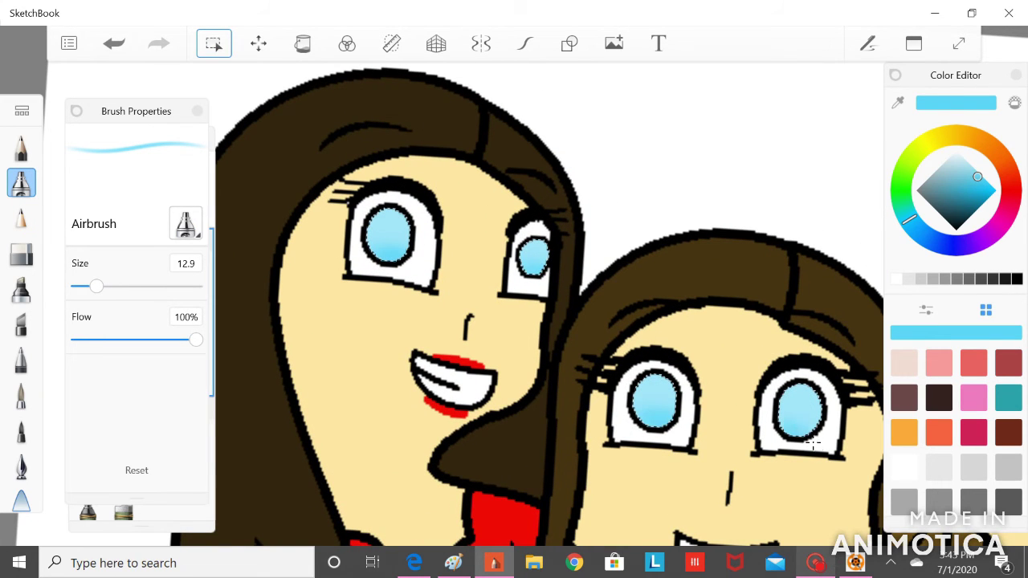
pyautogui.scroll(-2, 546, 305)
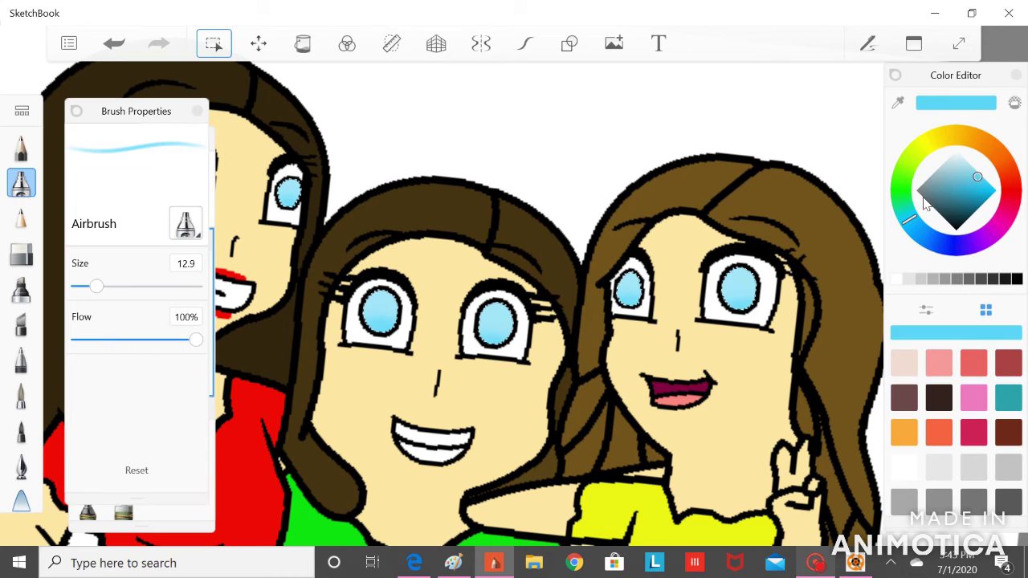
# Lighten the upper part of the irises with a paler blue Airbrush and clear the selection
pyautogui.click(966, 161)
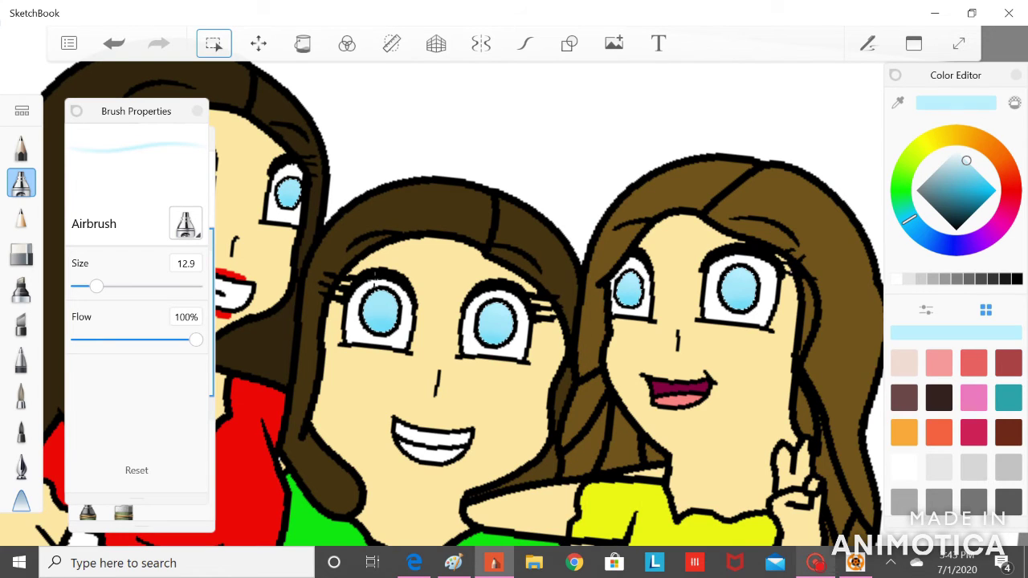
pyautogui.scroll(-1, 482, 227)
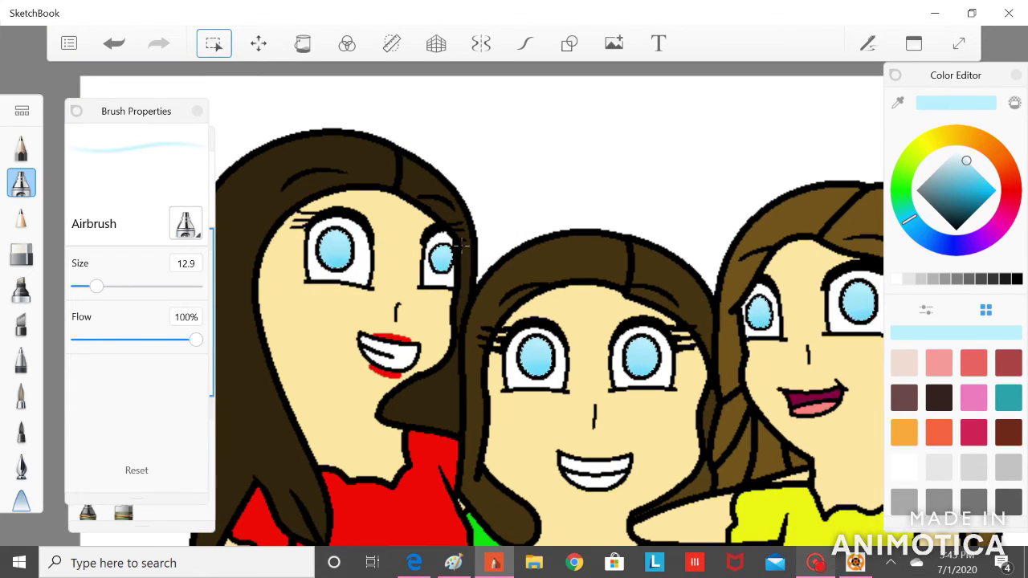
pyautogui.click(217, 42)
pyautogui.click(760, 82)
# Select the skin areas of all three girls with the Magic Wand
pyautogui.click(330, 303)
pyautogui.click(590, 354)
pyautogui.click(873, 429)
pyautogui.scroll(-2, 742, 424)
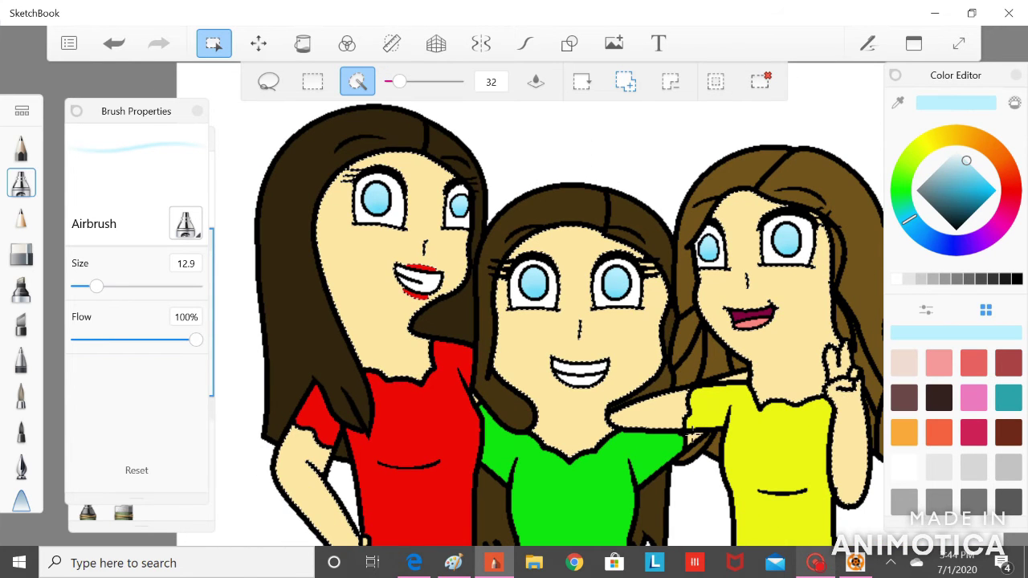
pyautogui.scroll(-2, 693, 432)
# Sample the skin tone, deepen it slightly, and airbrush shading along the selected skin areas of all three girls at size 18.5
pyautogui.click(901, 98)
pyautogui.click(689, 211)
pyautogui.click(972, 170)
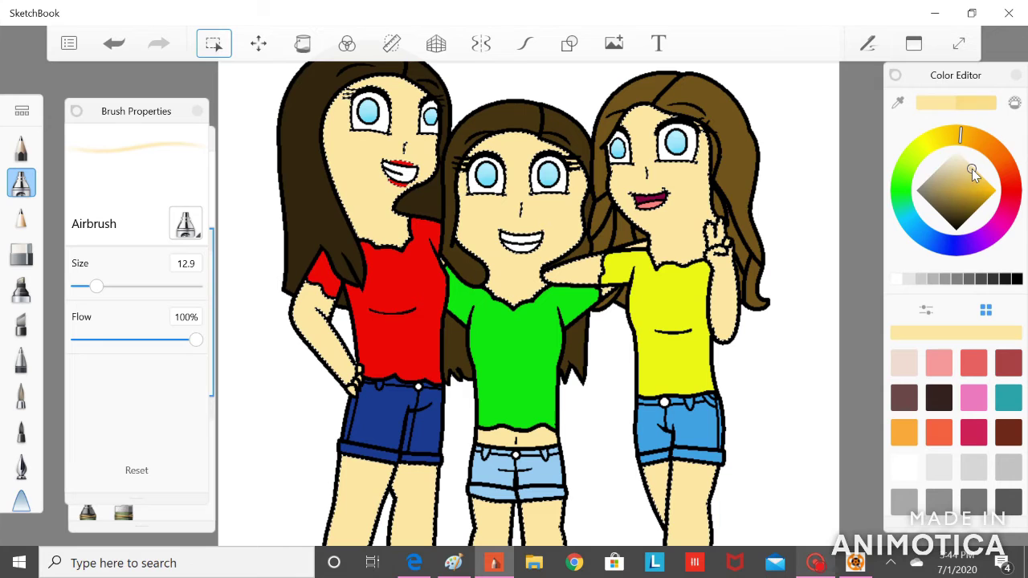
pyautogui.scroll(-1, 377, 389)
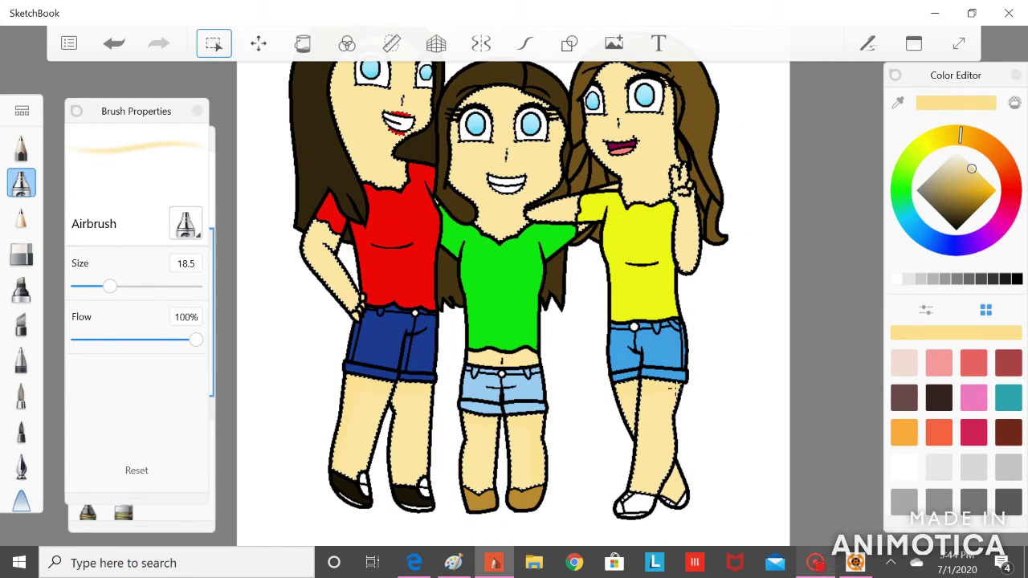
pyautogui.click(214, 44)
pyautogui.click(626, 82)
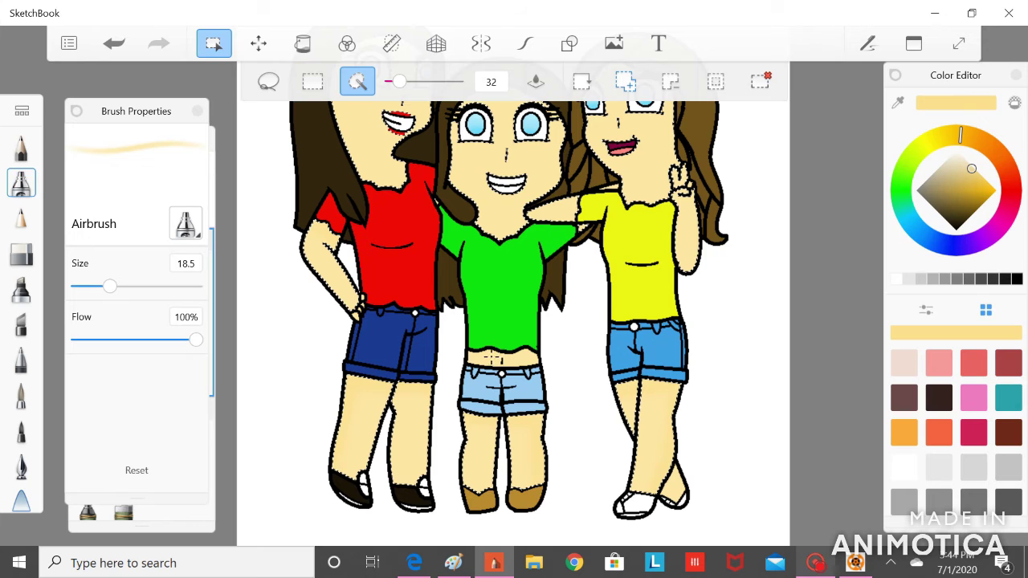
pyautogui.click(22, 183)
pyautogui.scroll(2, 366, 100)
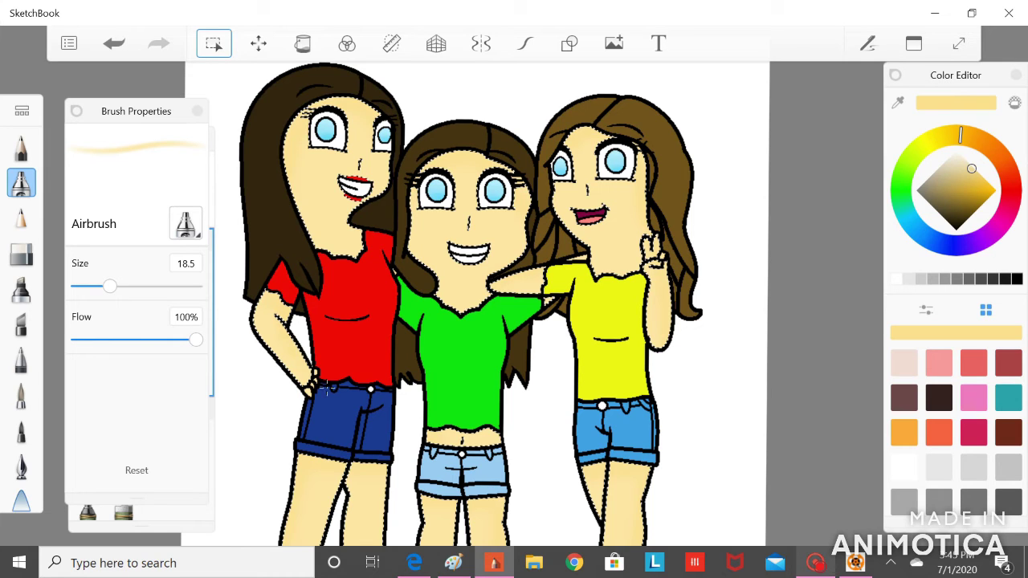
# Set up a larger bright red Airbrush with the flow reduced to 51%
pyautogui.click(215, 43)
pyautogui.click(994, 191)
pyautogui.click(1016, 196)
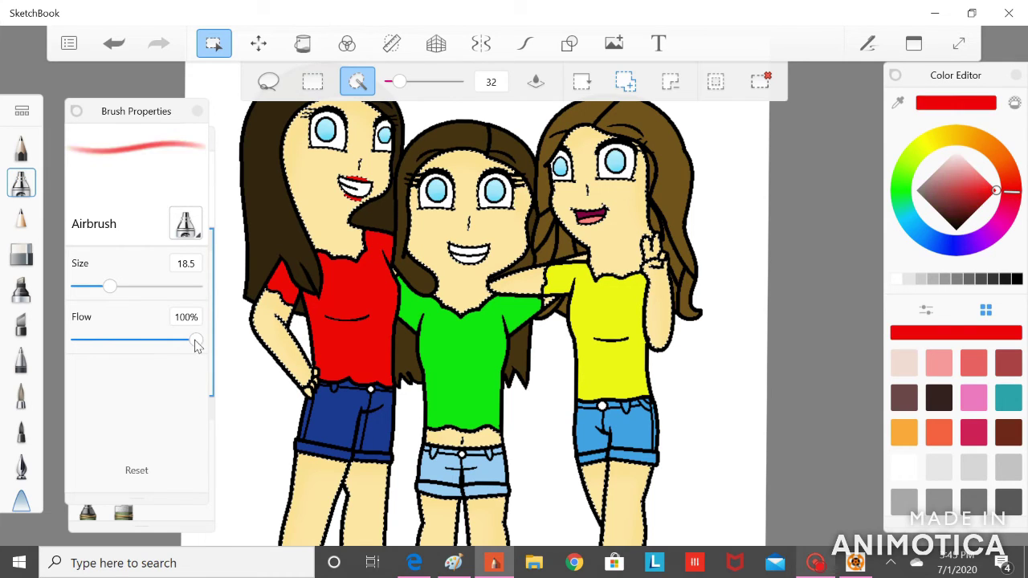
pyautogui.moveTo(197, 341); pyautogui.dragTo(138, 341)
pyautogui.moveTo(111, 287); pyautogui.dragTo(126, 286)
# Airbrush soft red blush on the cheeks of all three girls, set the brush size to 16.7, and clear the skin selection
pyautogui.moveTo(318, 159); pyautogui.dragTo(337, 166)
pyautogui.moveTo(371, 161); pyautogui.dragTo(387, 169)
pyautogui.moveTo(487, 222)
pyautogui.mouseDown()
pyautogui.moveTo(498, 224)
pyautogui.moveTo(436, 223)
pyautogui.mouseUp()
pyautogui.moveTo(604, 197); pyautogui.dragTo(612, 195)
pyautogui.moveTo(126, 287); pyautogui.dragTo(107, 287)
pyautogui.click(218, 47)
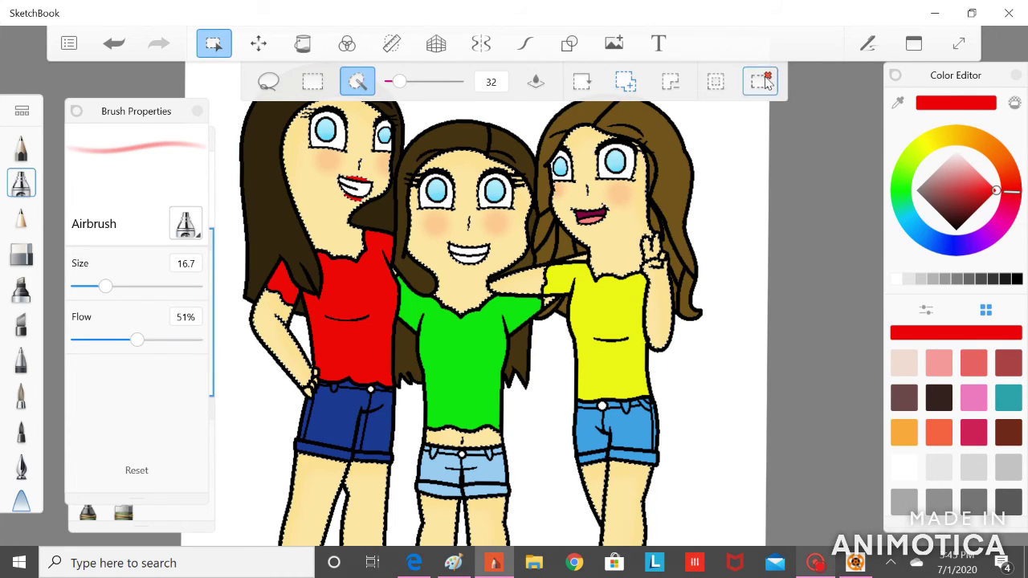
pyautogui.click(760, 82)
# Select the hair of the girl in the red shirt with the Magic Wand and set up a dark brown Airbrush at size 22.6
pyautogui.scroll(-1, 482, 305)
pyautogui.click(318, 211)
pyautogui.click(428, 179)
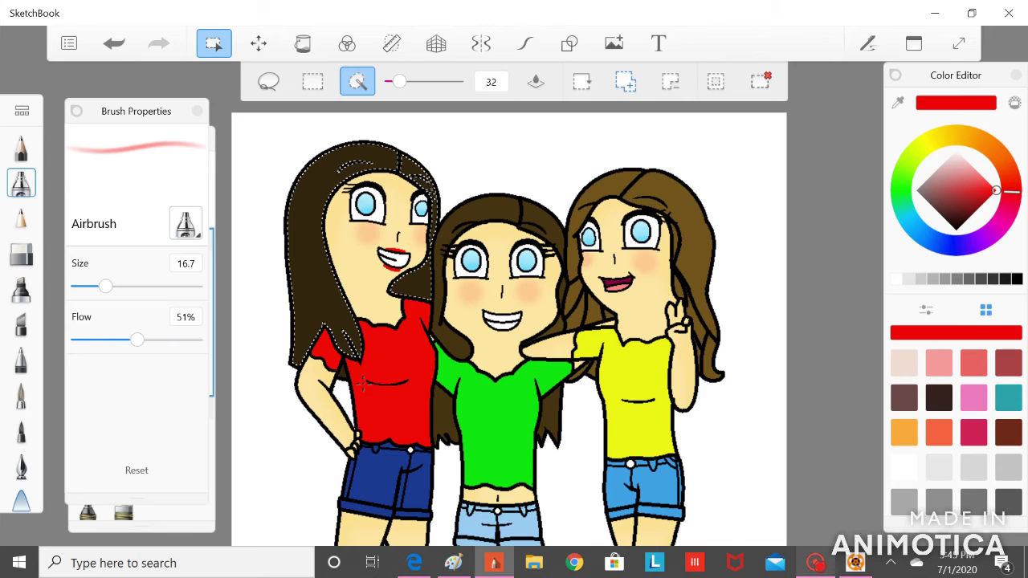
pyautogui.click(898, 102)
pyautogui.click(515, 206)
pyautogui.moveTo(105, 287); pyautogui.dragTo(121, 290)
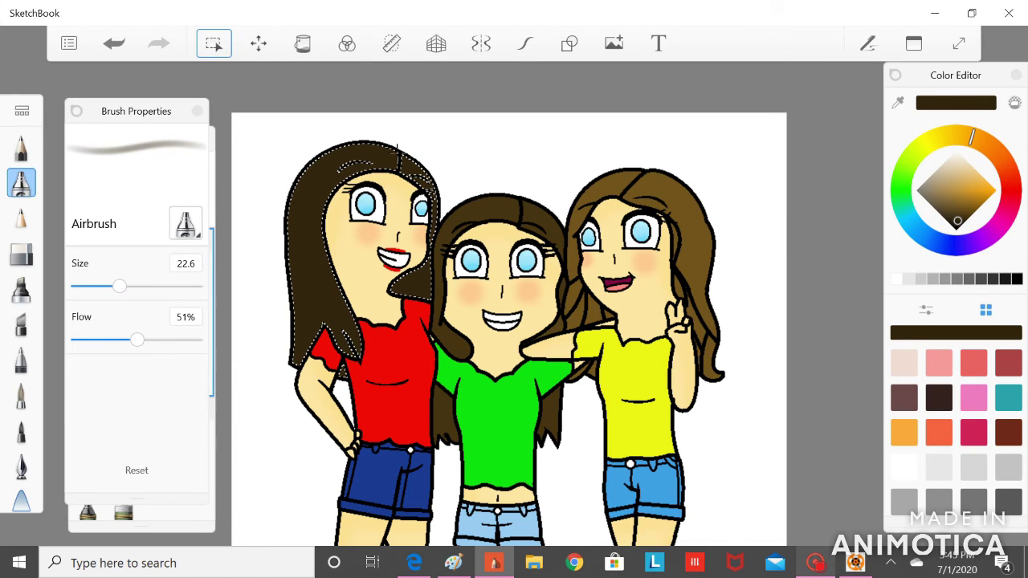
# Airbrush a lighter brown at size 41.5 over the lower ends of the red-shirted girl's hair
pyautogui.click(898, 103)
pyautogui.click(515, 207)
pyautogui.moveTo(119, 287); pyautogui.dragTo(155, 291)
pyautogui.moveTo(283, 350)
pyautogui.mouseDown()
pyautogui.moveTo(353, 349)
pyautogui.moveTo(264, 311)
pyautogui.moveTo(382, 330)
pyautogui.mouseUp()
pyautogui.moveTo(317, 308); pyautogui.dragTo(383, 327)
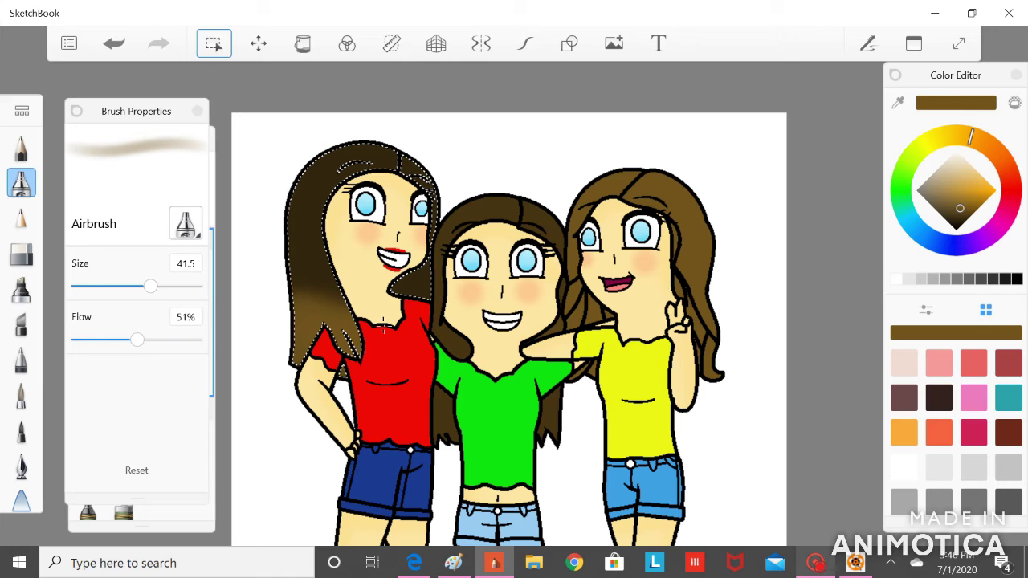
# Select the middle girl's hair and airbrush a lighter brown over its lower ends
pyautogui.click(213, 44)
pyautogui.click(536, 214)
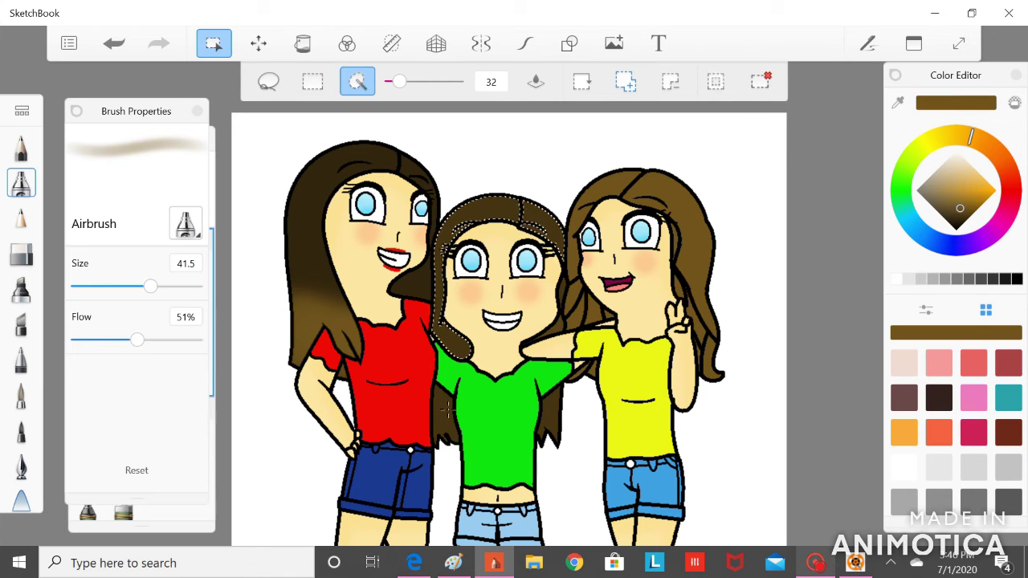
pyautogui.click(899, 106)
pyautogui.click(445, 401)
pyautogui.moveTo(959, 220); pyautogui.dragTo(959, 207)
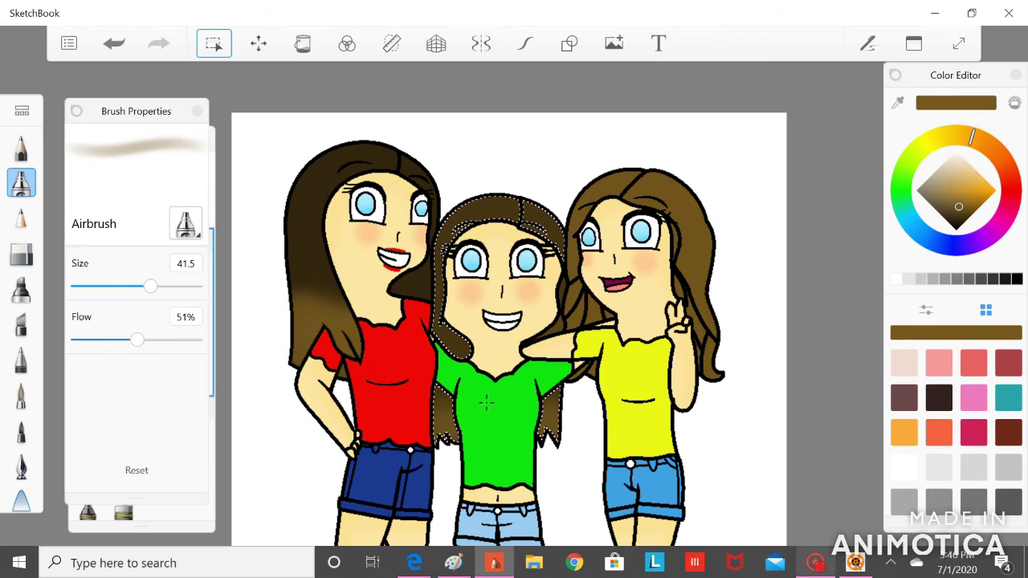
# Select the hair of the girl in the yellow shirt and shade it with a dark brown Airbrush
pyautogui.click(214, 43)
pyautogui.click(666, 207)
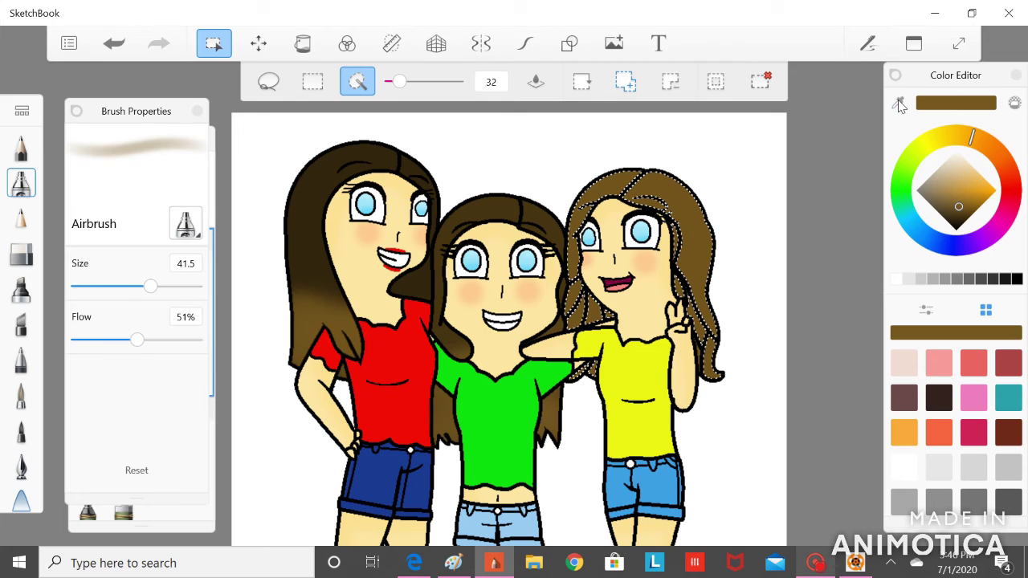
pyautogui.click(899, 104)
pyautogui.click(514, 208)
pyautogui.moveTo(593, 317); pyautogui.dragTo(586, 351)
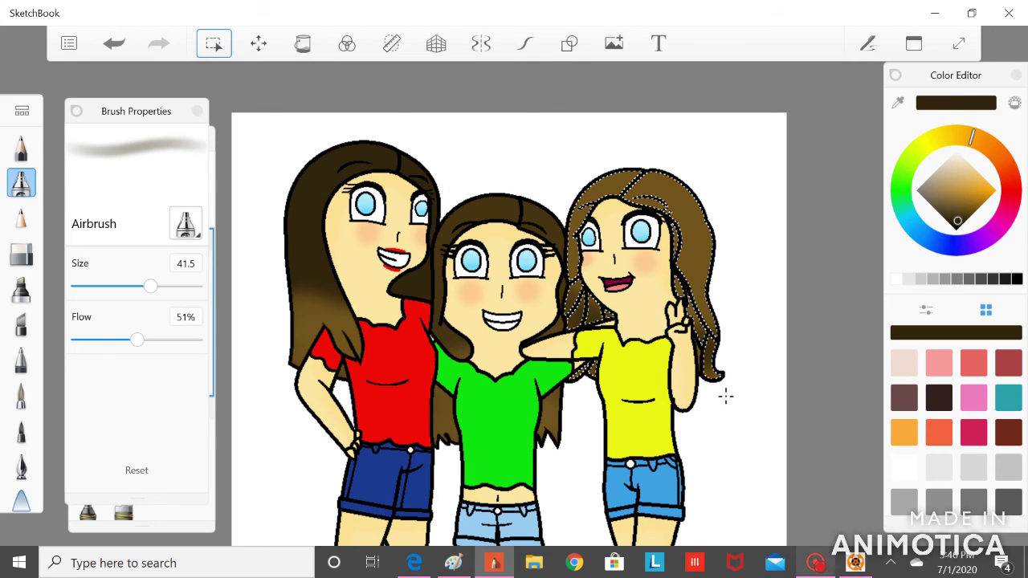
# Replace the hair selection with the red shirt and airbrush it with a slightly darker red
pyautogui.click(214, 44)
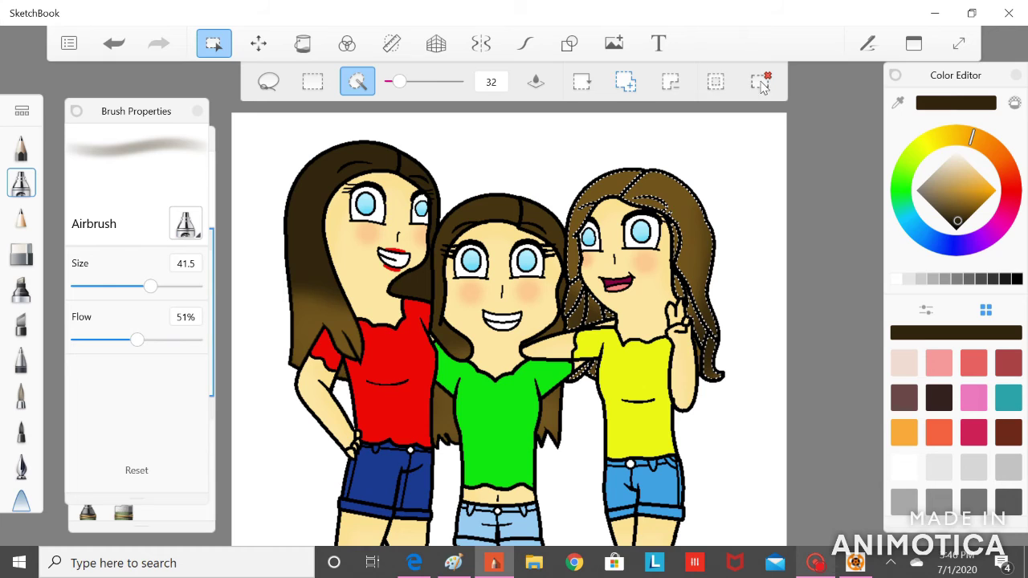
pyautogui.click(327, 350)
pyautogui.click(898, 105)
pyautogui.click(398, 353)
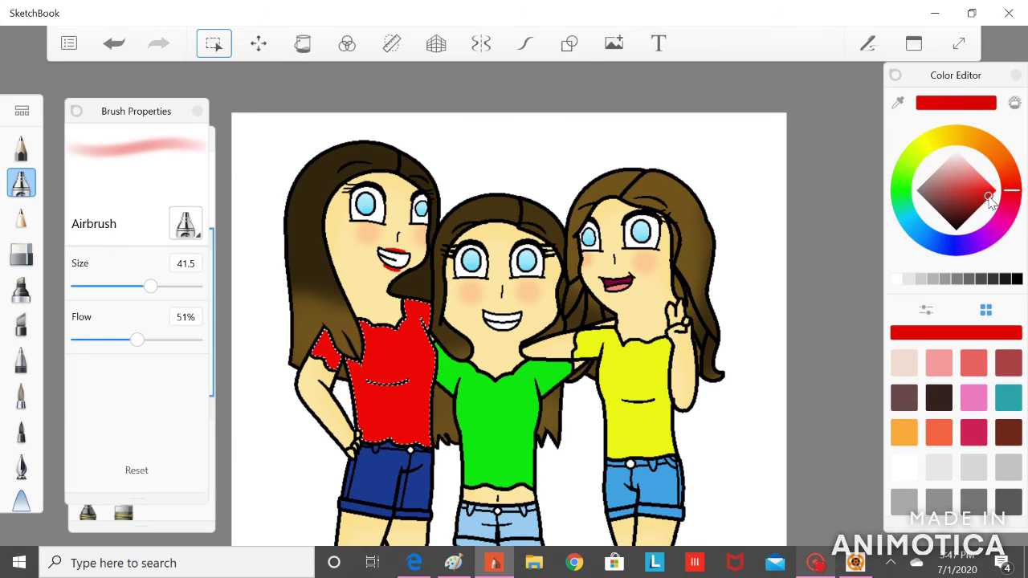
# Select the middle girl's green shirt and shade it with a slightly darker green Airbrush
pyautogui.click(213, 44)
pyautogui.click(498, 418)
pyautogui.click(899, 103)
pyautogui.click(517, 391)
pyautogui.click(983, 199)
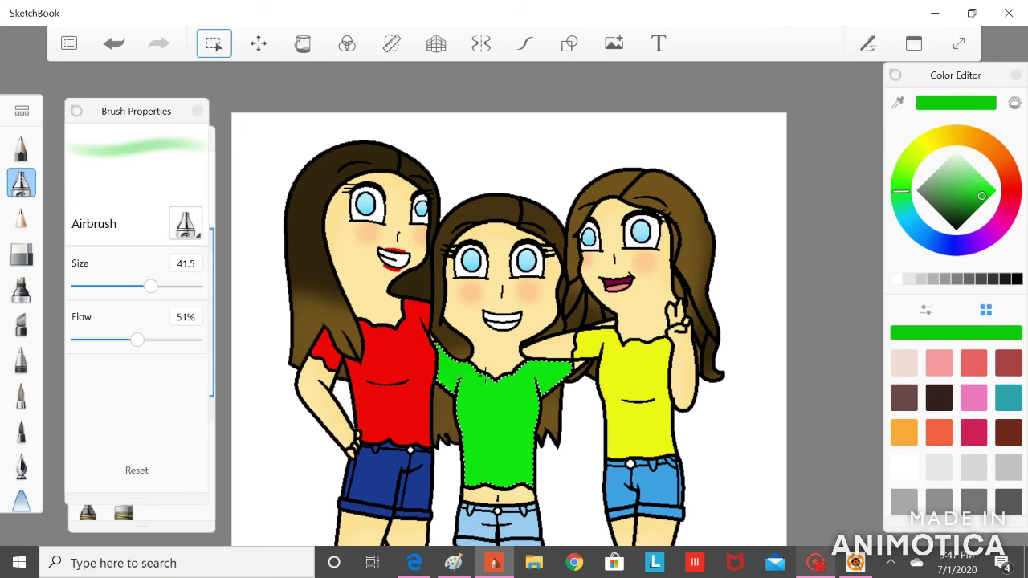
# Select the yellow shirt and shade it with a slightly darker yellow Airbrush
pyautogui.click(214, 43)
pyautogui.click(643, 353)
pyautogui.click(898, 103)
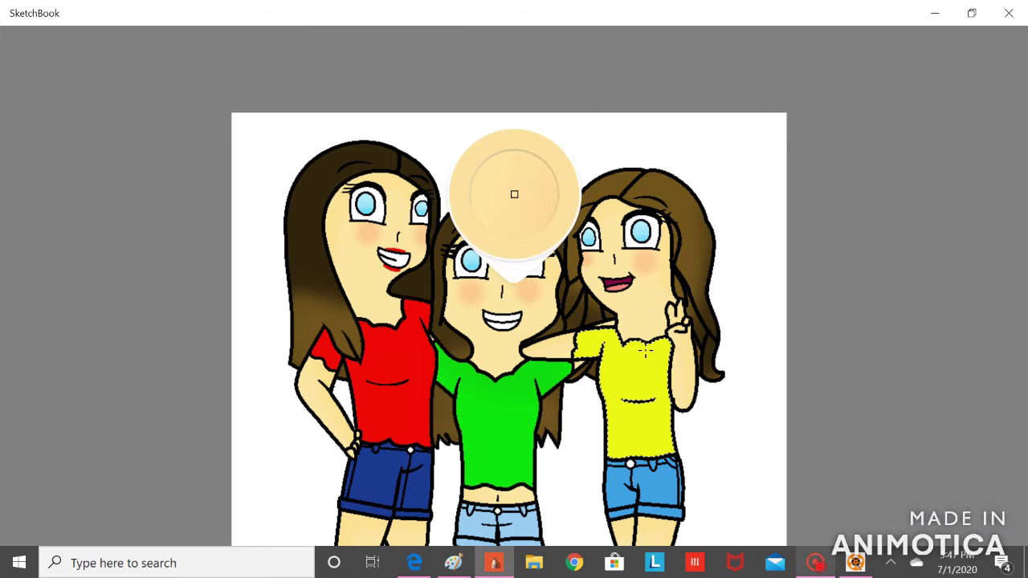
pyautogui.click(643, 378)
pyautogui.click(988, 194)
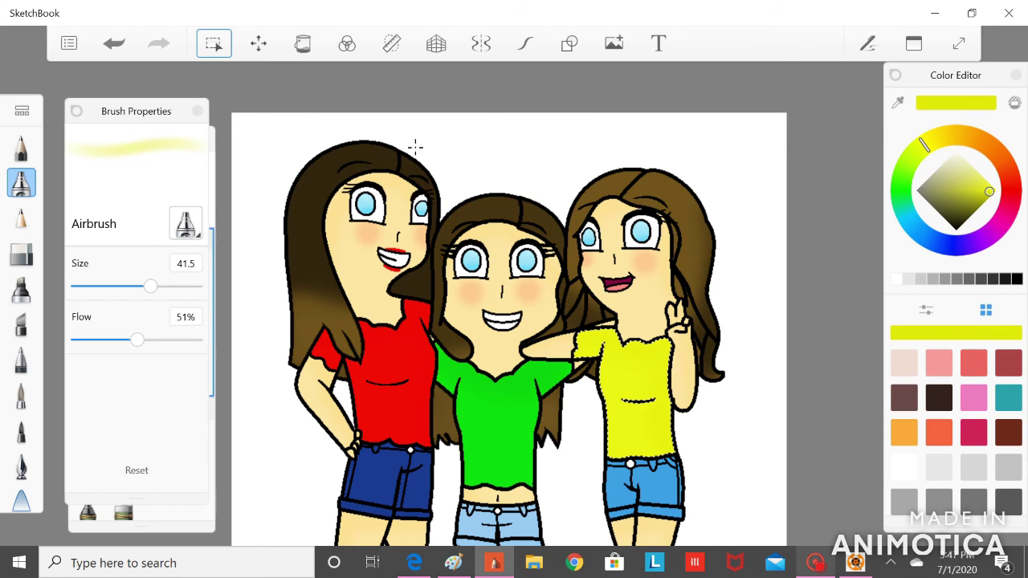
# Clear the shirt selection, select all three pairs of shorts, and airbrush a darker navy on the red-shirted girl's shorts
pyautogui.click(213, 43)
pyautogui.click(760, 81)
pyautogui.scroll(4, 514, 450)
pyautogui.click(323, 341)
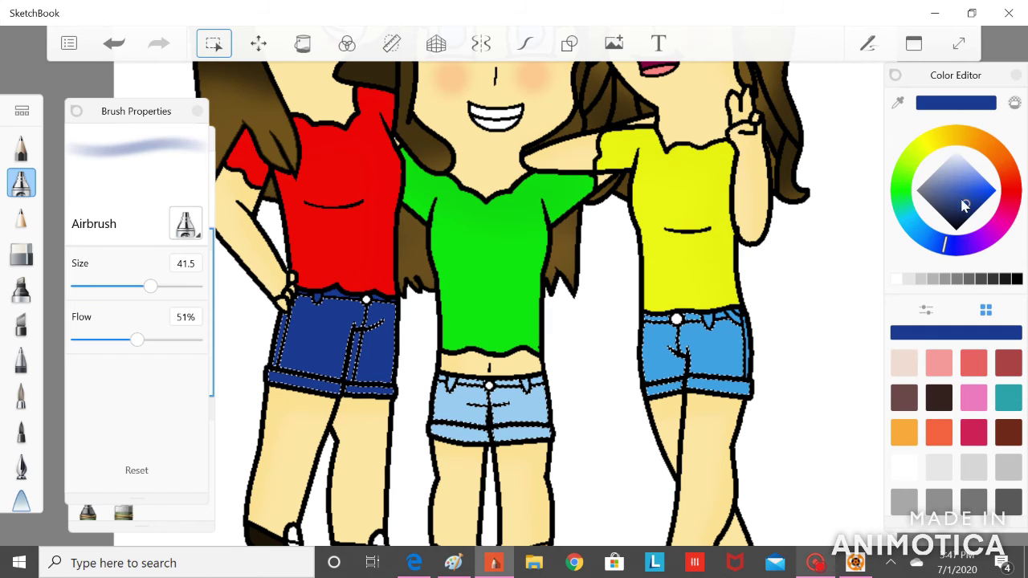
pyautogui.click(967, 213)
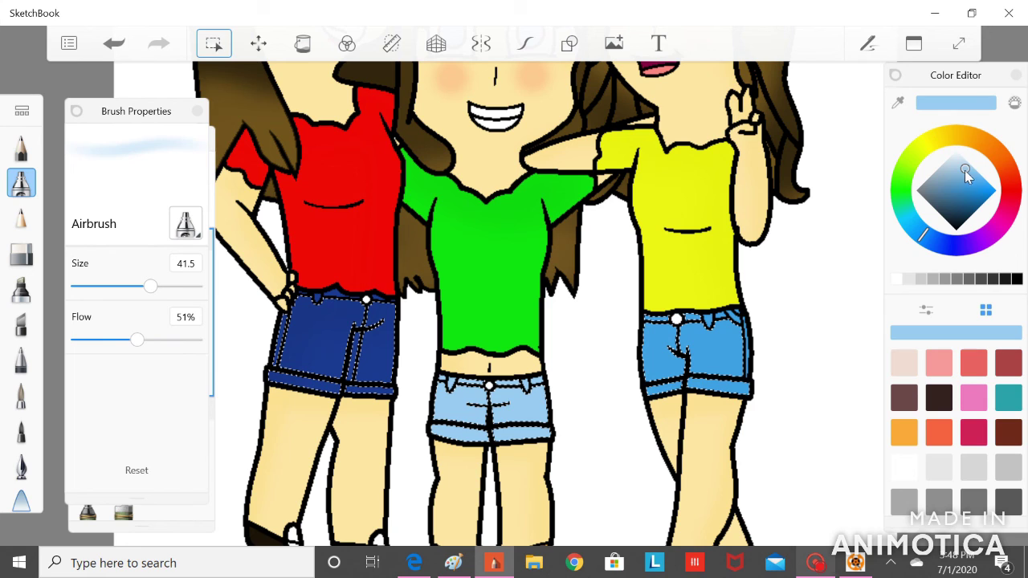
# Airbrush a deeper light blue on the middle girl's shorts and a deeper medium blue on the yellow-shirted girl's shorts
pyautogui.click(965, 173)
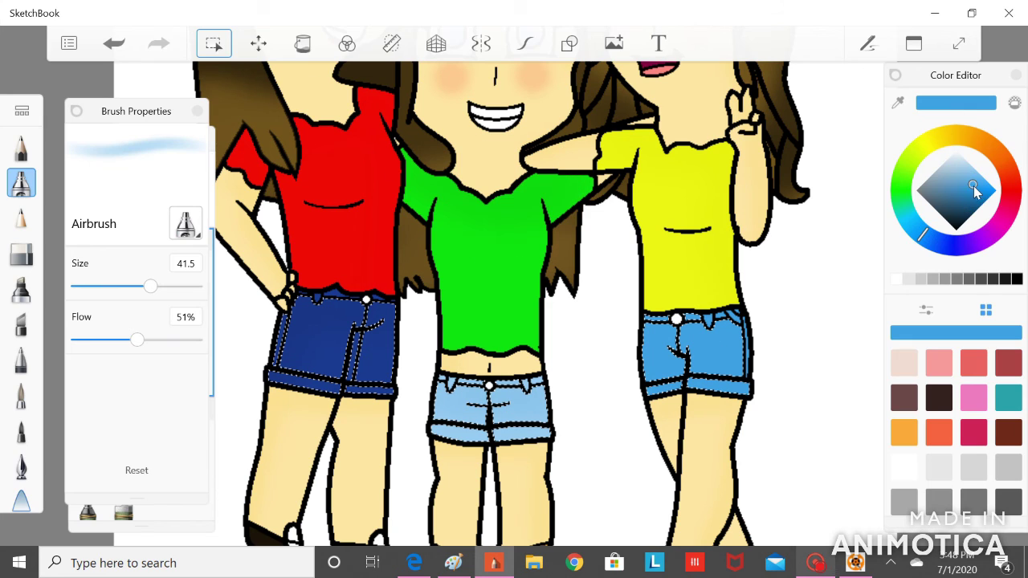
pyautogui.click(973, 188)
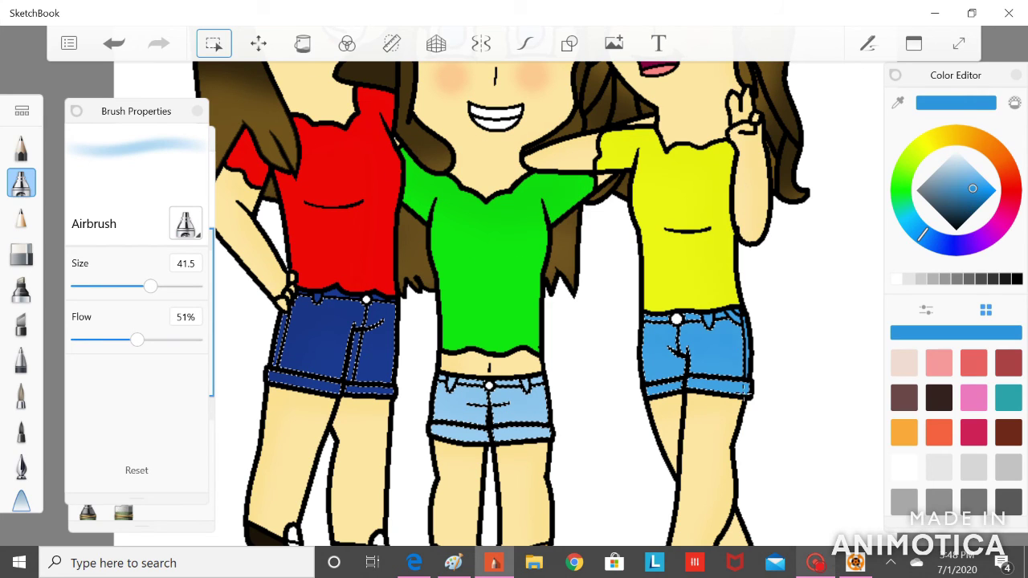
pyautogui.click(215, 44)
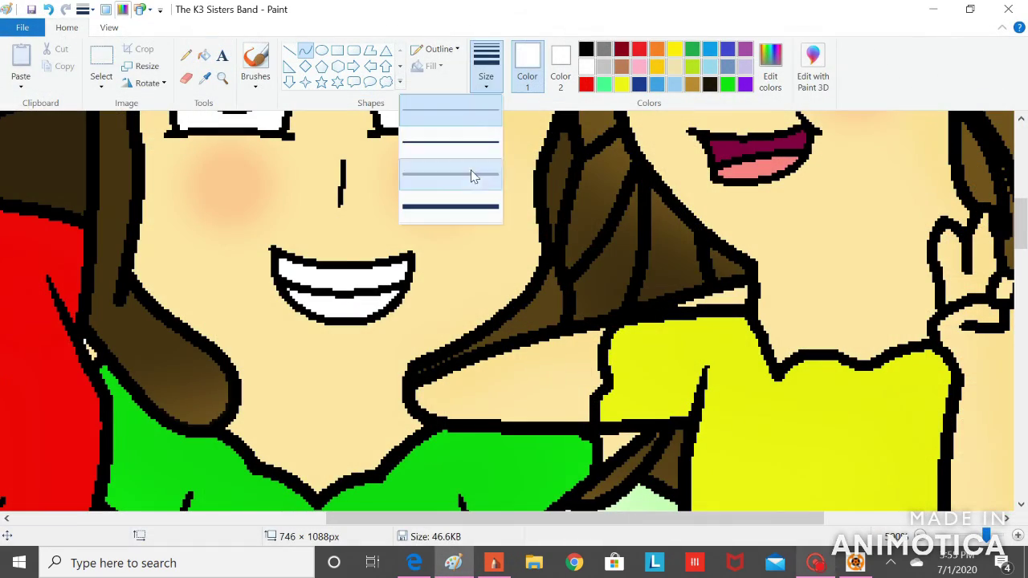
# In Paint, draw thick red curves as upper and lower lips around the middle girl's mouth
pyautogui.click(472, 176)
pyautogui.click(587, 85)
pyautogui.moveTo(322, 257); pyautogui.dragTo(372, 258)
pyautogui.doubleClick(346, 258)
pyautogui.moveTo(308, 258); pyautogui.dragTo(378, 257)
pyautogui.doubleClick(339, 248)
pyautogui.moveTo(314, 318); pyautogui.dragTo(379, 321)
pyautogui.doubleClick(348, 330)
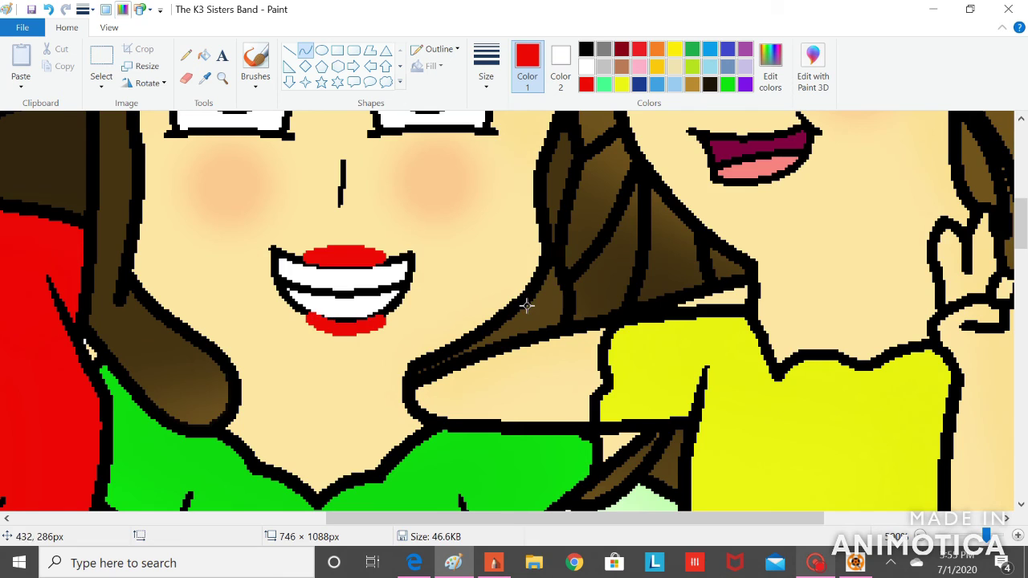
# Draw red upper and lower lips around the mouth of the girl in the yellow shirt
pyautogui.moveTo(1027, 236); pyautogui.dragTo(1027, 226)
pyautogui.moveTo(719, 214); pyautogui.dragTo(772, 208)
pyautogui.click(750, 206)
pyautogui.click(750, 205)
pyautogui.moveTo(732, 268); pyautogui.dragTo(780, 259)
pyautogui.click(760, 270)
pyautogui.click(760, 270)
pyautogui.moveTo(714, 209); pyautogui.dragTo(778, 208)
pyautogui.click(752, 201)
pyautogui.click(752, 201)
pyautogui.click(204, 55)
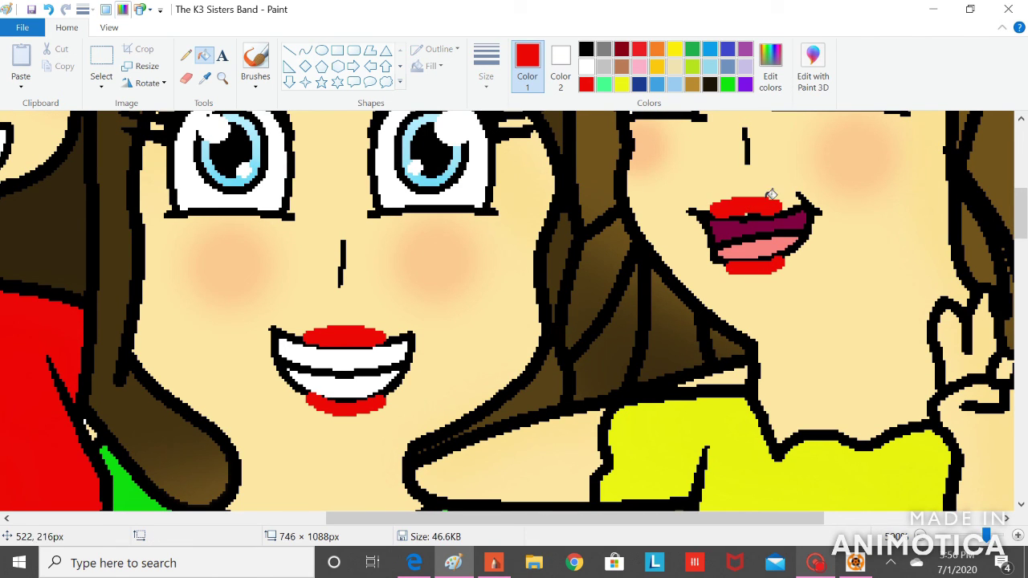
# Redraw the upper and lower edges of the middle girl's mouth with thinner black curves over the red lips
pyautogui.click(304, 50)
pyautogui.click(486, 68)
pyautogui.click(487, 155)
pyautogui.click(586, 49)
pyautogui.moveTo(298, 339); pyautogui.dragTo(392, 338)
pyautogui.click(331, 345)
pyautogui.click(368, 347)
pyautogui.moveTo(302, 391); pyautogui.dragTo(384, 390)
pyautogui.click(313, 405)
pyautogui.click(376, 404)
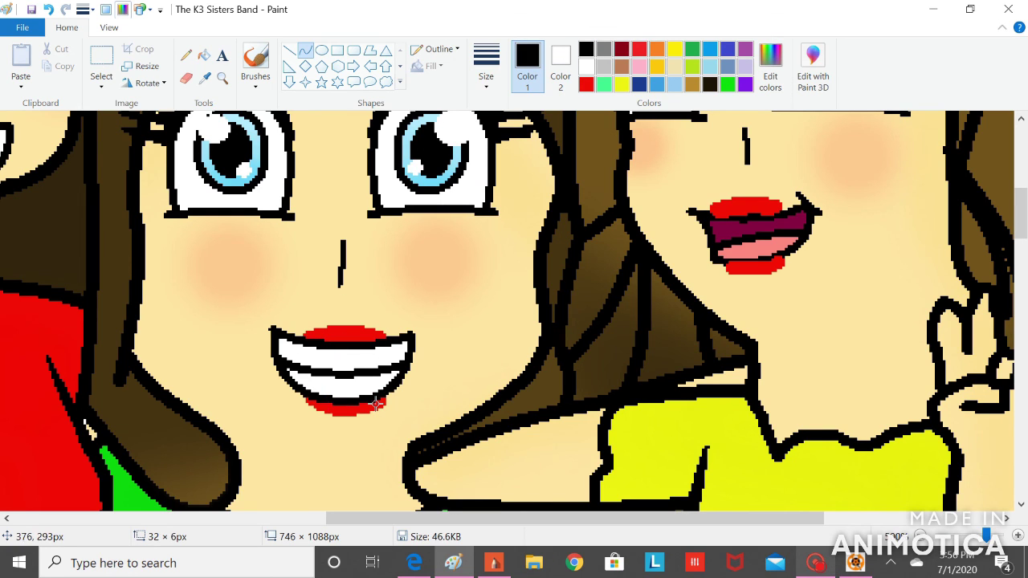
# Redraw the upper and lower edges of the yellow-shirted girl's mouth with black curves over the red lips
pyautogui.moveTo(710, 214); pyautogui.dragTo(780, 213)
pyautogui.click(750, 217)
pyautogui.moveTo(718, 260); pyautogui.dragTo(777, 258)
pyautogui.click(737, 261)
pyautogui.click(773, 261)
# Handwrite "The" with a purple Pencil on the yellow background below the girls' feet
pyautogui.click(921, 539)
pyautogui.click(921, 539)
pyautogui.click(921, 539)
pyautogui.moveTo(1020, 258); pyautogui.dragTo(1020, 443)
pyautogui.click(185, 55)
pyautogui.click(746, 86)
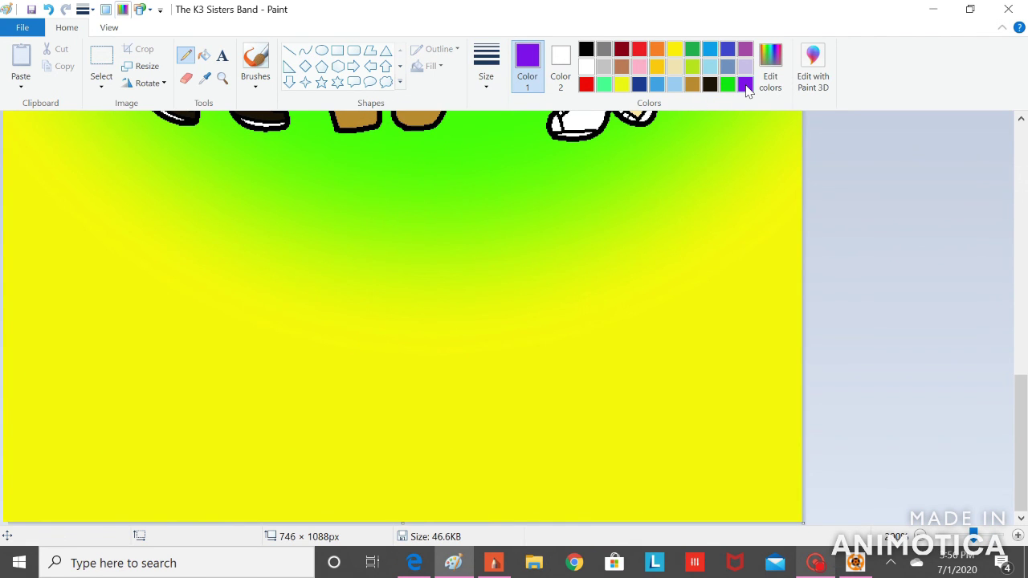
pyautogui.moveTo(57, 201); pyautogui.dragTo(84, 324)
pyautogui.moveTo(29, 211)
pyautogui.mouseDown()
pyautogui.moveTo(94, 194)
pyautogui.moveTo(130, 314)
pyautogui.moveTo(185, 259)
pyautogui.moveTo(185, 305)
pyautogui.moveTo(251, 302)
pyautogui.mouseUp()
# Handwrite "K3 Sisters" in purple after "The" on the same line
pyautogui.moveTo(285, 220); pyautogui.dragTo(286, 287)
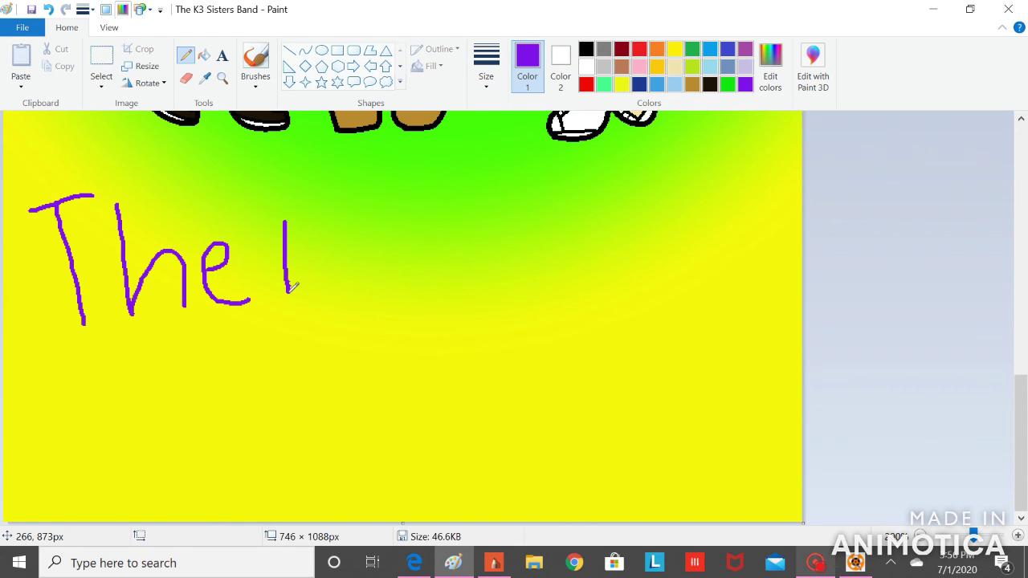
pyautogui.moveTo(336, 233); pyautogui.dragTo(343, 261)
pyautogui.moveTo(442, 231)
pyautogui.mouseDown()
pyautogui.moveTo(415, 259)
pyautogui.moveTo(416, 293)
pyautogui.mouseUp()
pyautogui.moveTo(460, 255); pyautogui.dragTo(463, 275)
pyautogui.moveTo(497, 242); pyautogui.dragTo(492, 293)
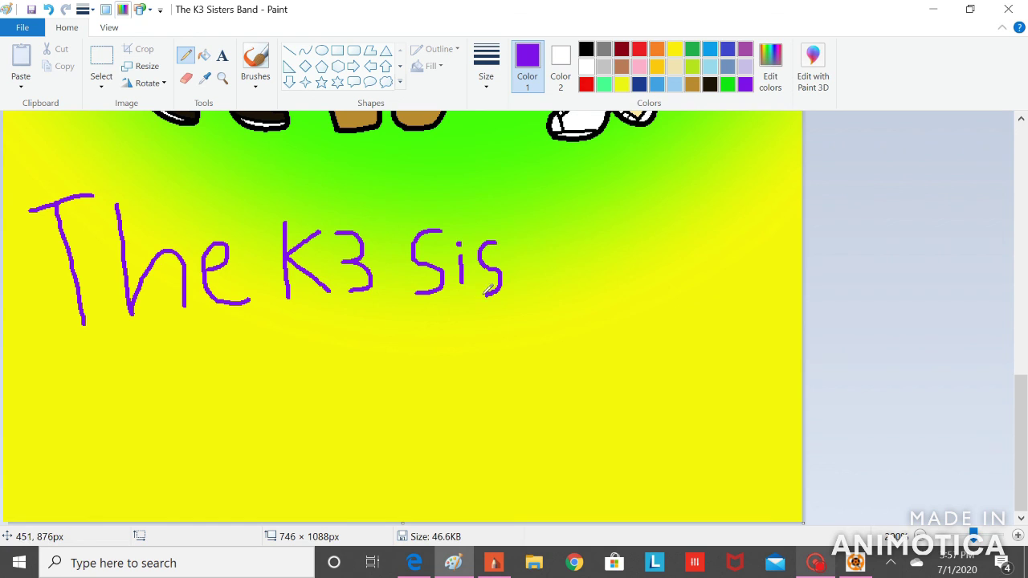
pyautogui.moveTo(548, 268)
pyautogui.mouseDown()
pyautogui.moveTo(575, 289)
pyautogui.moveTo(602, 246)
pyautogui.mouseUp()
pyautogui.moveTo(639, 241); pyautogui.dragTo(610, 291)
# Handwrite "Band!!" in purple on the second line and draw a heart after it
pyautogui.moveTo(194, 353); pyautogui.dragTo(210, 461)
pyautogui.moveTo(207, 349)
pyautogui.mouseDown()
pyautogui.moveTo(238, 402)
pyautogui.moveTo(207, 472)
pyautogui.mouseUp()
pyautogui.moveTo(274, 411)
pyautogui.mouseDown()
pyautogui.moveTo(278, 397)
pyautogui.moveTo(306, 446)
pyautogui.mouseUp()
pyautogui.moveTo(351, 384); pyautogui.dragTo(359, 438)
pyautogui.moveTo(383, 378); pyautogui.dragTo(386, 455)
pyautogui.moveTo(406, 376); pyautogui.dragTo(406, 448)
pyautogui.moveTo(488, 376); pyautogui.dragTo(522, 475)
pyautogui.moveTo(495, 388); pyautogui.dragTo(520, 474)
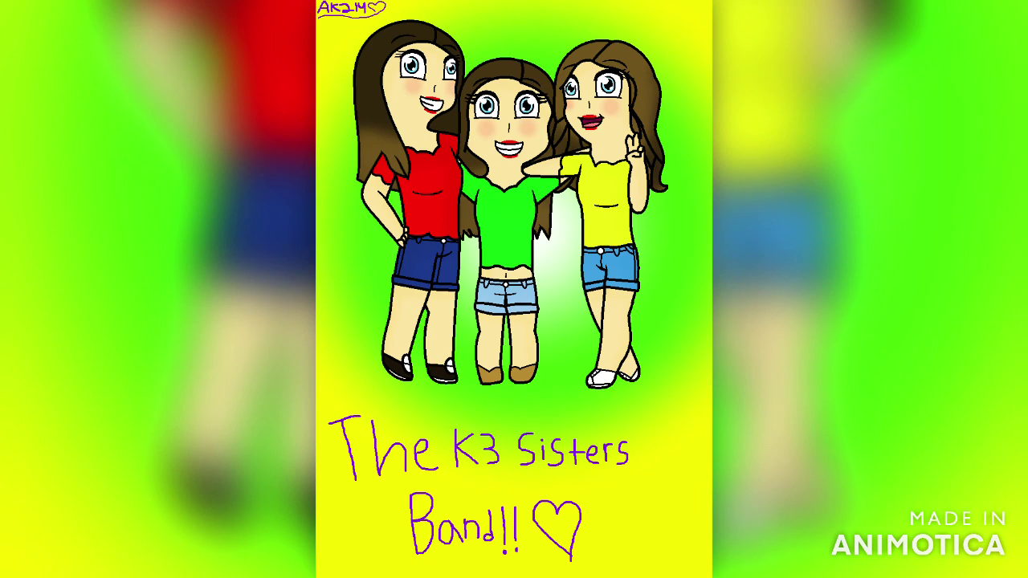